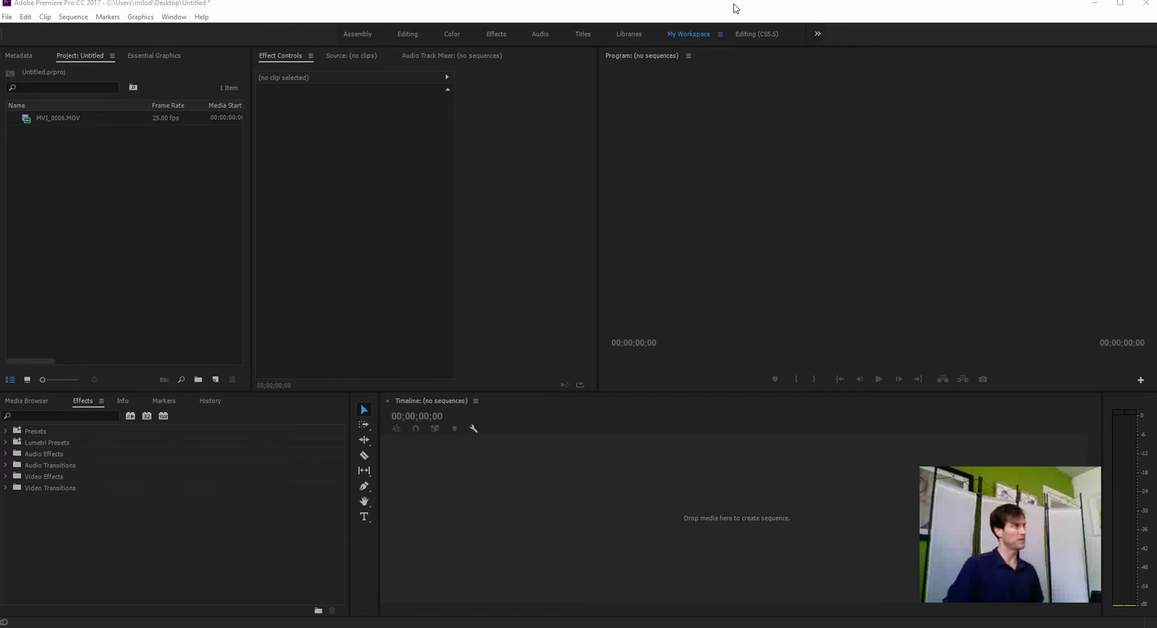
# Step: Open the Essential Graphics panel from the Window menu to browse its title templates
pyautogui.click(137, 205)
pyautogui.click(150, 21)
pyautogui.moveTo(165, 20)
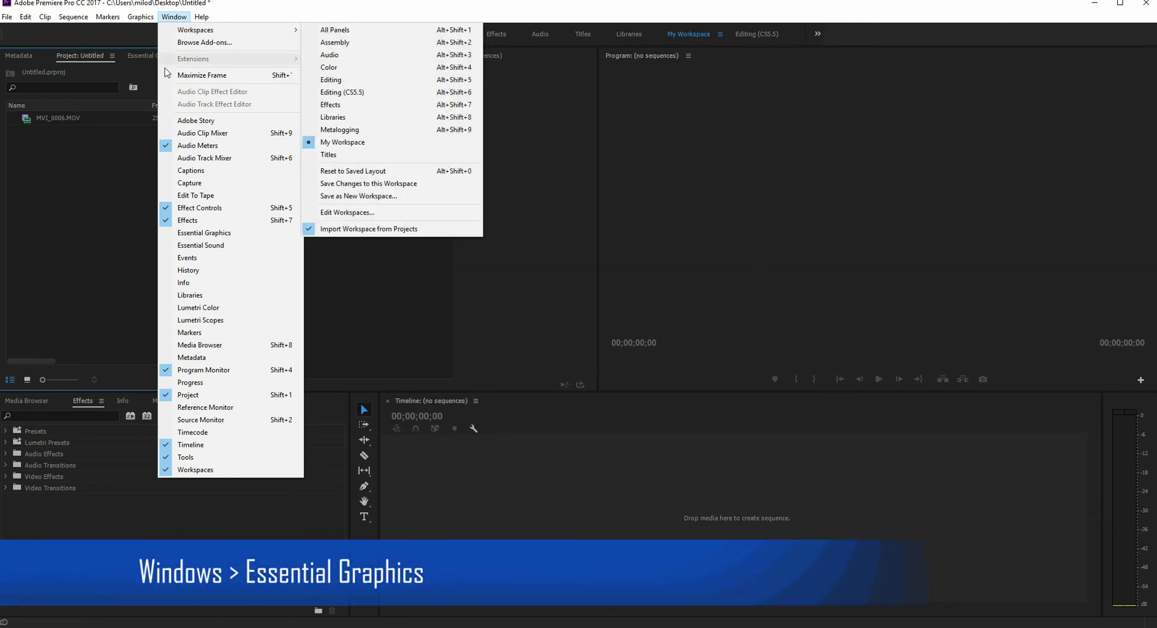
pyautogui.click(206, 234)
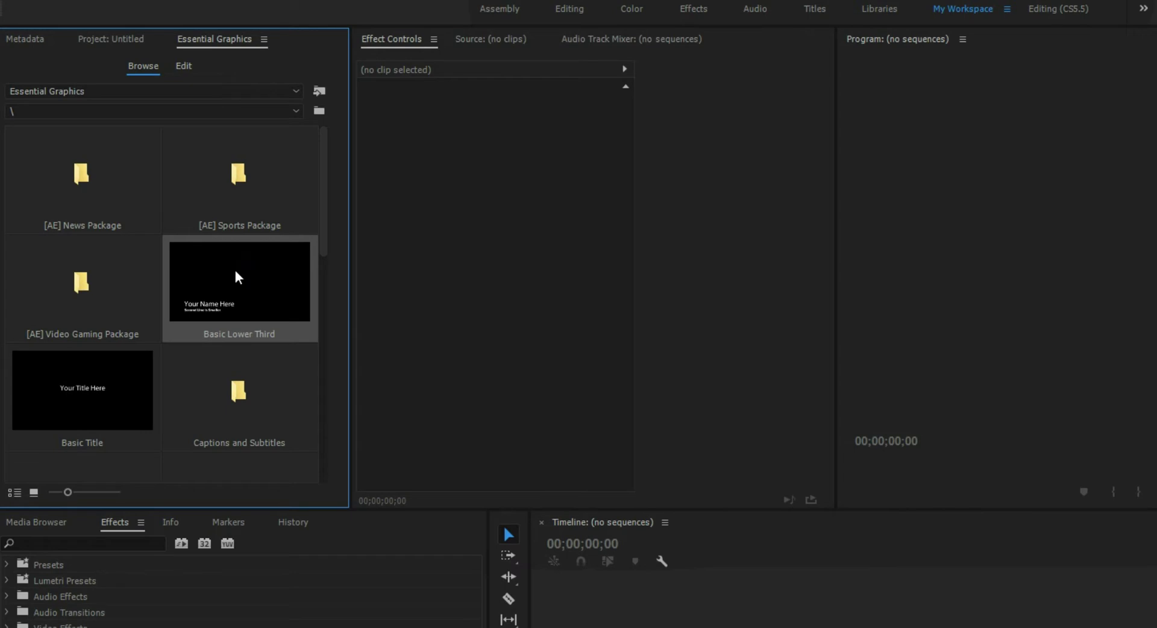
# Step: Switch the template source to Libraries, then back to Essential Graphics
pyautogui.click(103, 350)
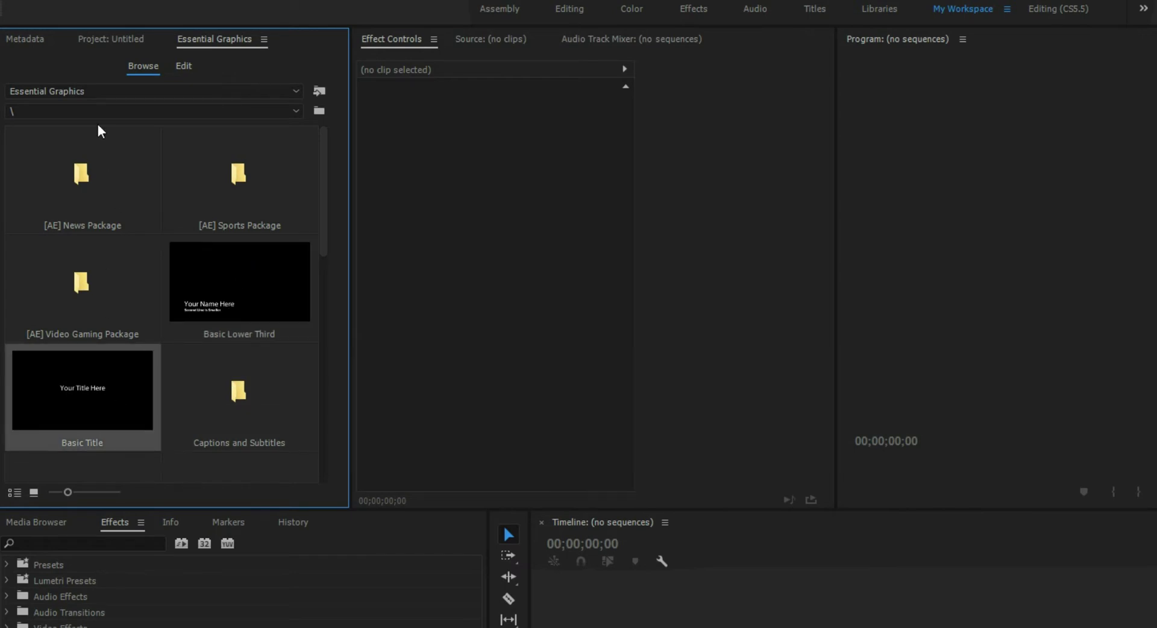
pyautogui.click(88, 92)
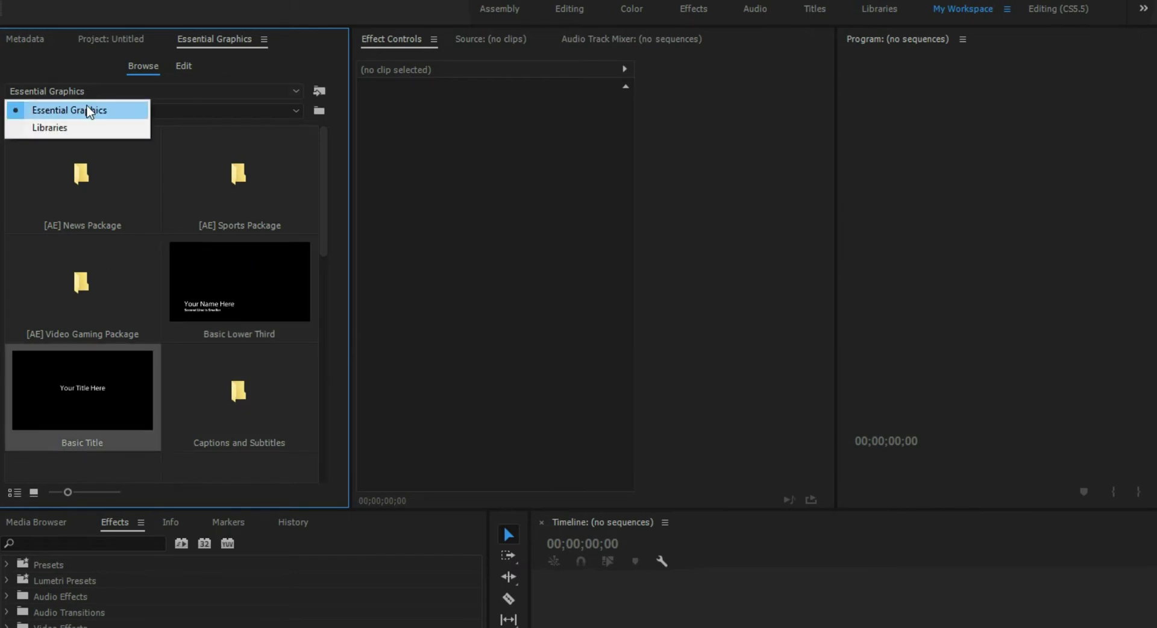
pyautogui.click(89, 128)
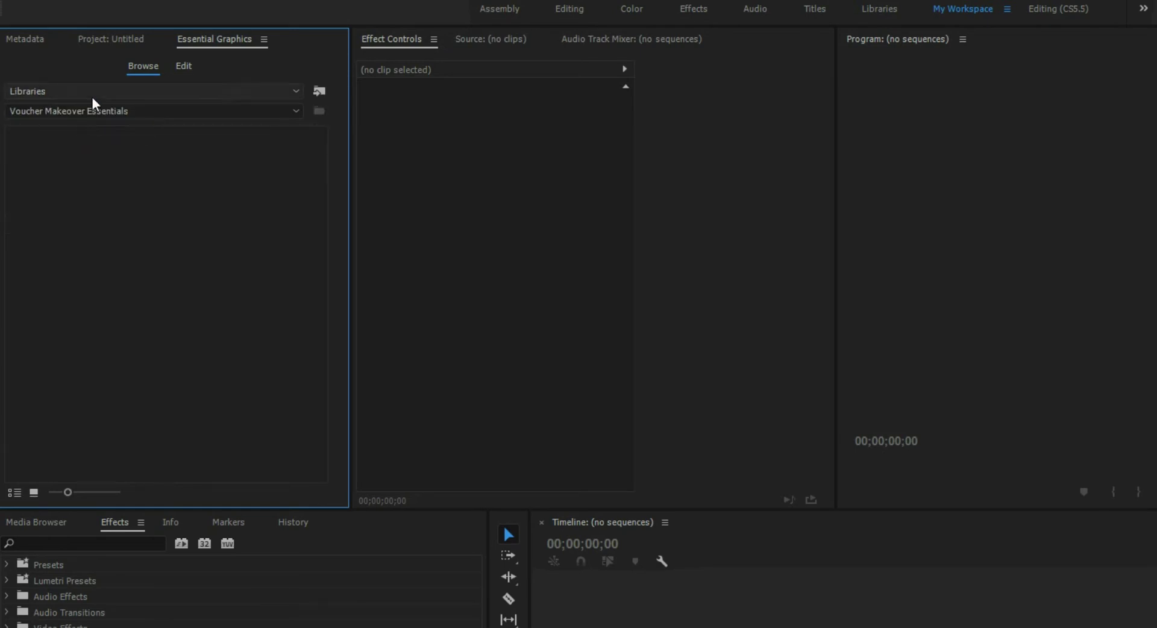
pyautogui.click(92, 111)
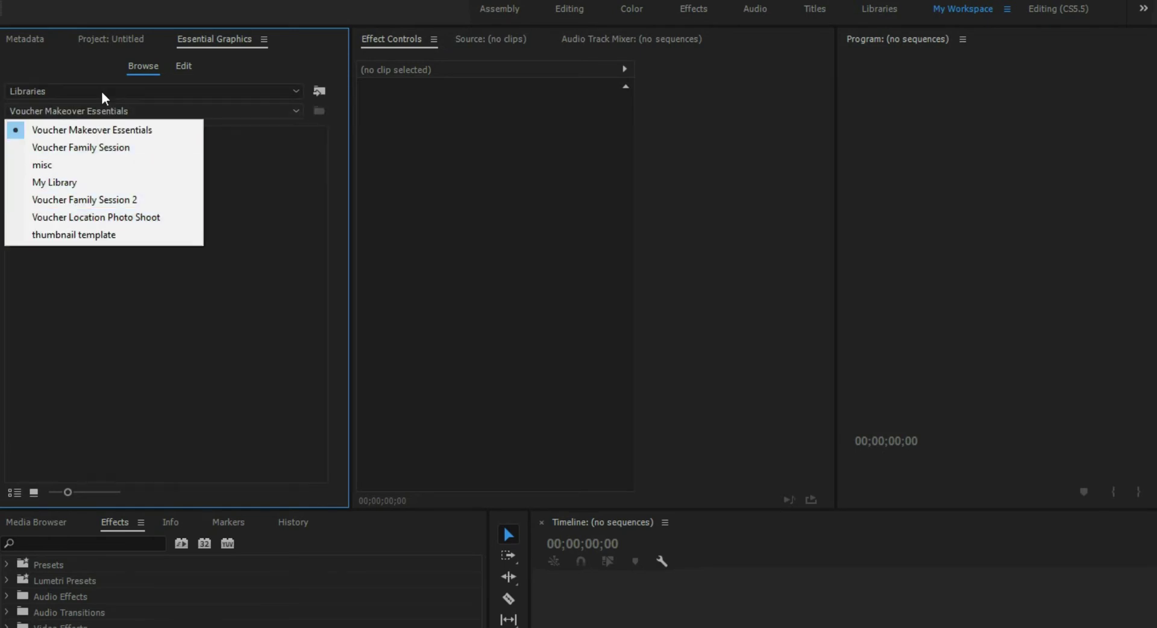
pyautogui.click(103, 95)
pyautogui.click(98, 109)
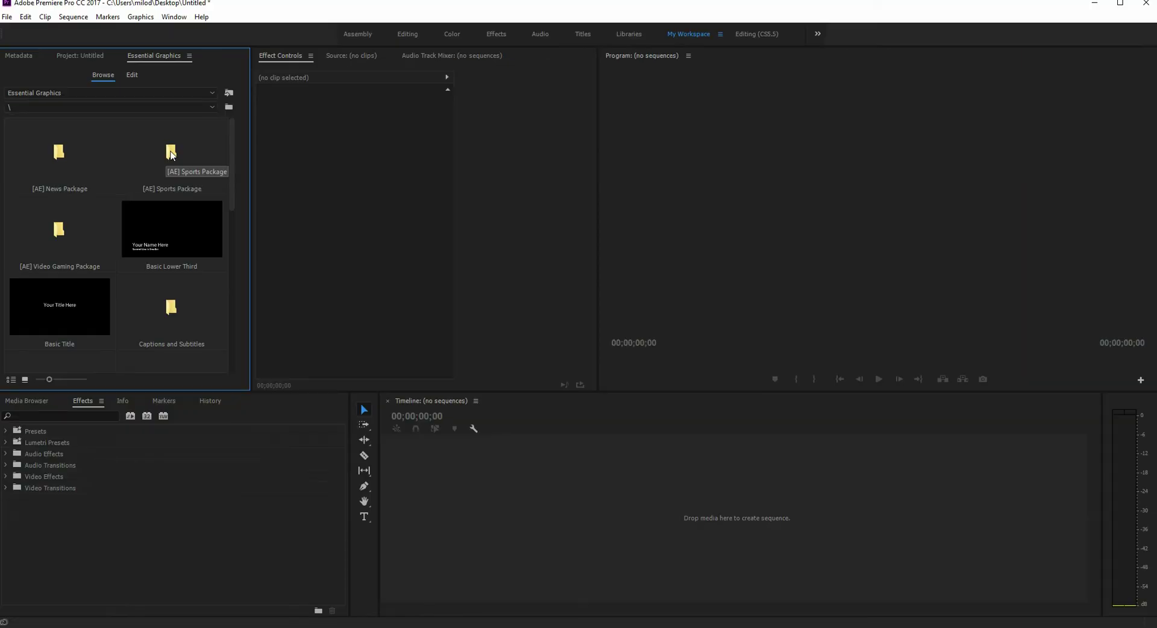
# Step: Open the [AE] Sports Package folder, then the Captions and Subtitles folder
pyautogui.doubleClick(171, 155)
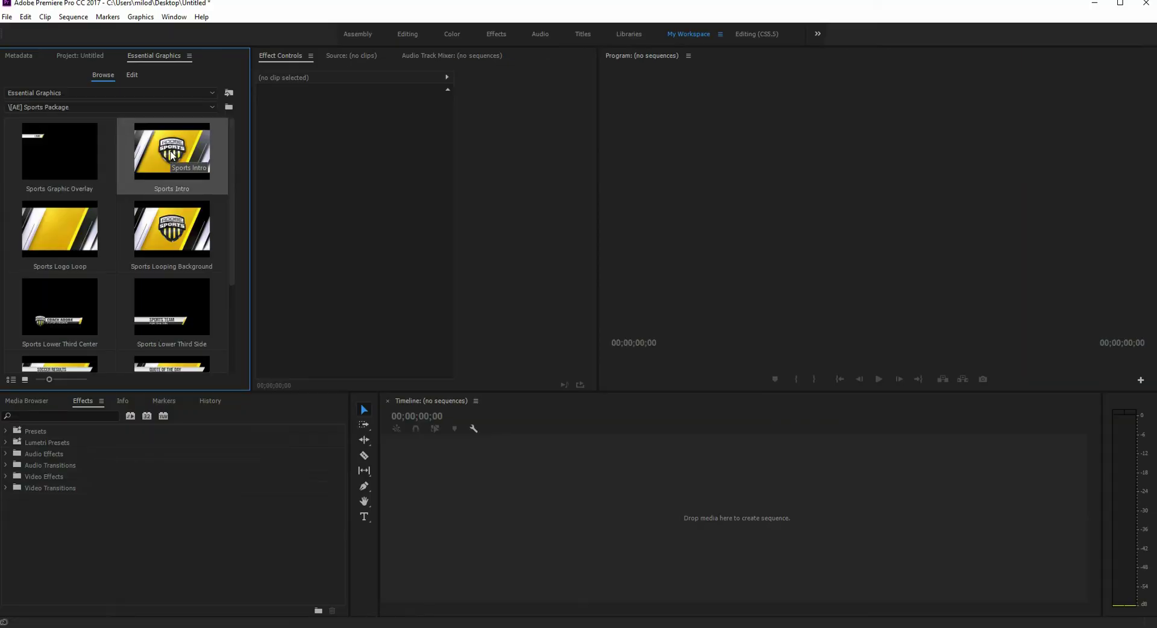
pyautogui.click(120, 106)
pyautogui.click(112, 133)
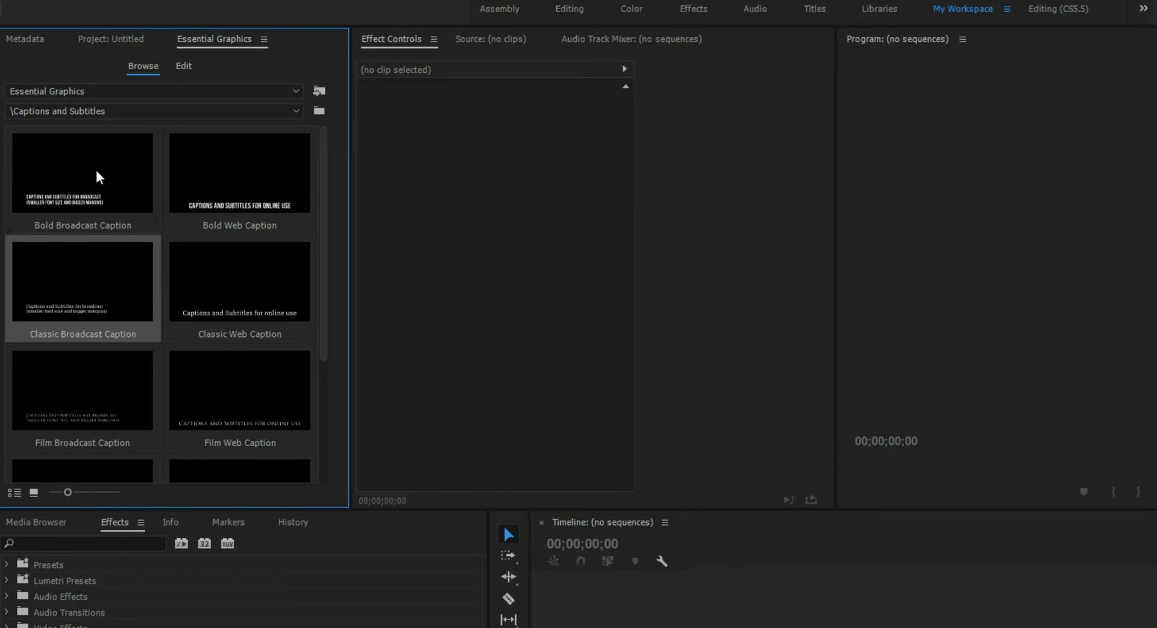
# Step: Build the MVI_0006 sequence from MVI_0006.MOV and move to 00:01:14:13
pyautogui.click(115, 39)
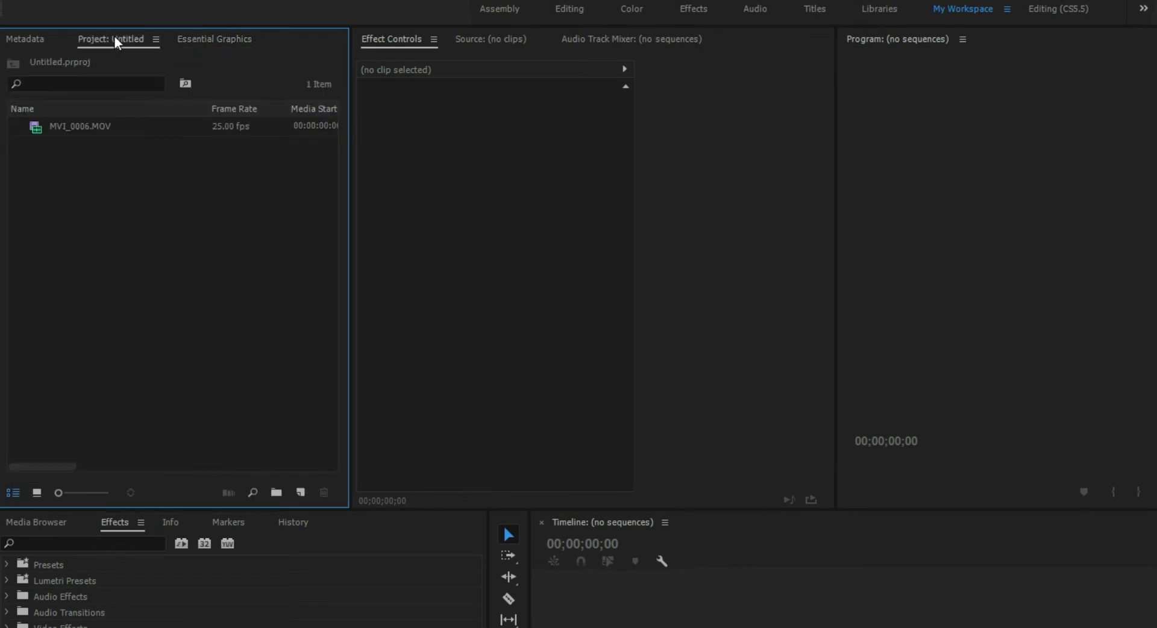
pyautogui.click(36, 128)
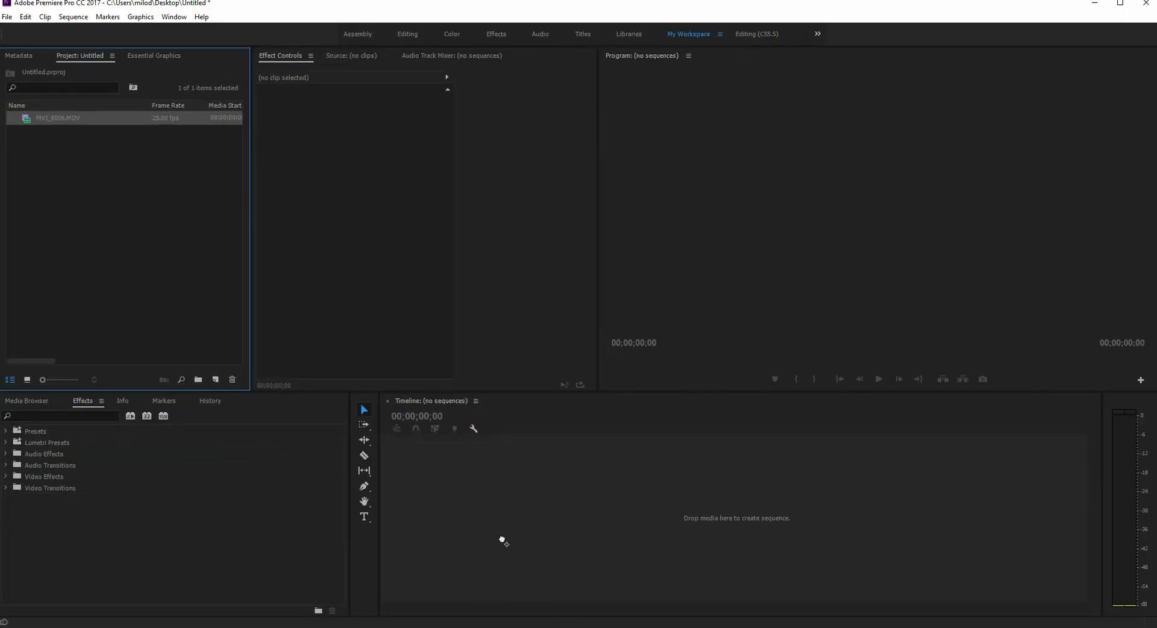
pyautogui.moveTo(482, 446); pyautogui.dragTo(552, 432)
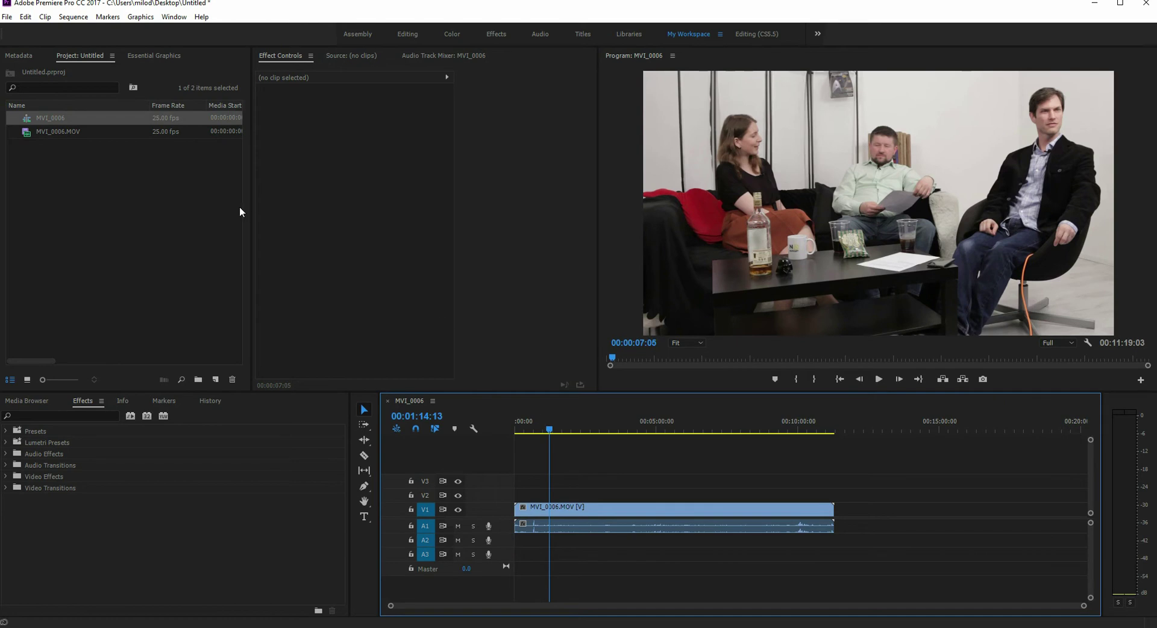
pyautogui.click(677, 312)
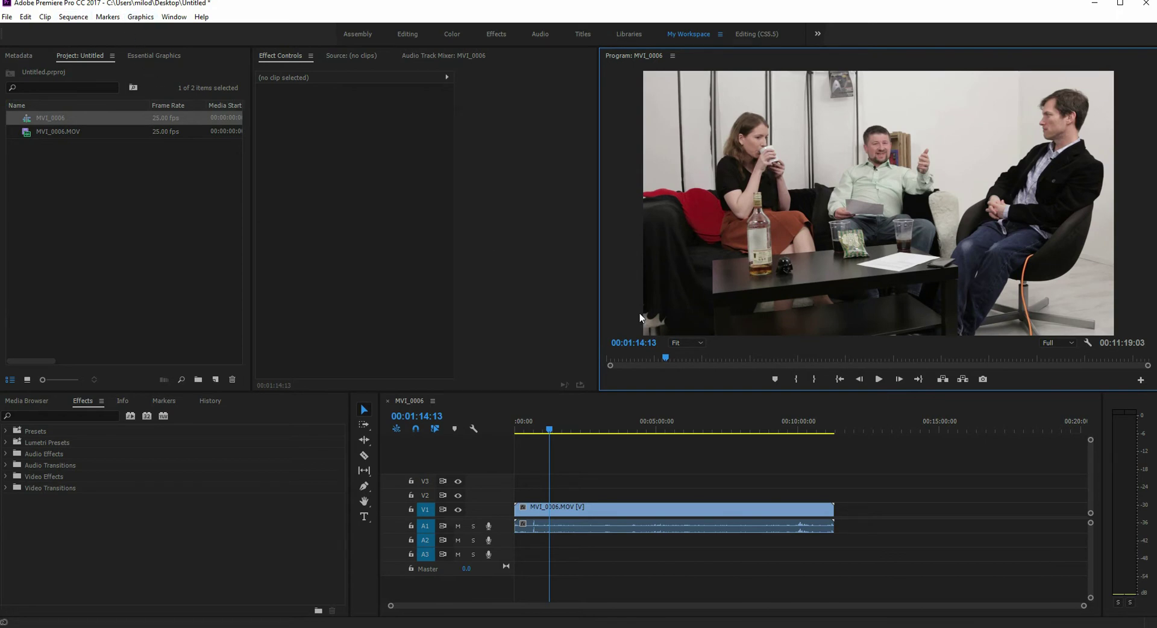
# Step: Return the Essential Graphics browser to the top-level template folder
pyautogui.click(168, 56)
pyautogui.click(163, 246)
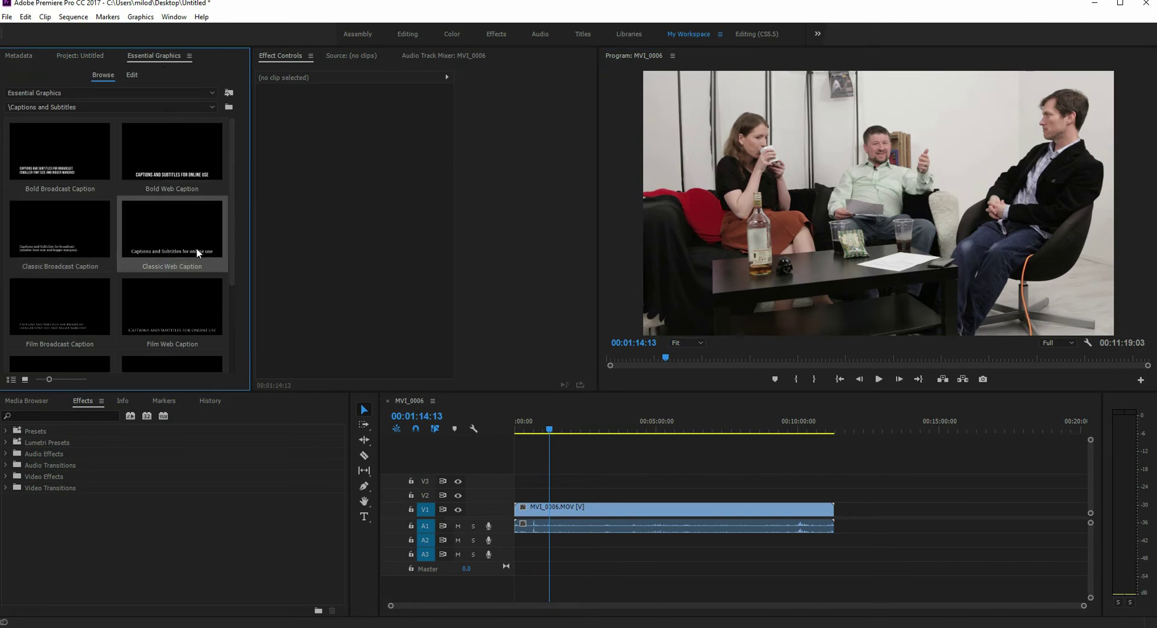
pyautogui.click(108, 92)
pyautogui.click(94, 106)
pyautogui.click(92, 107)
pyautogui.click(91, 119)
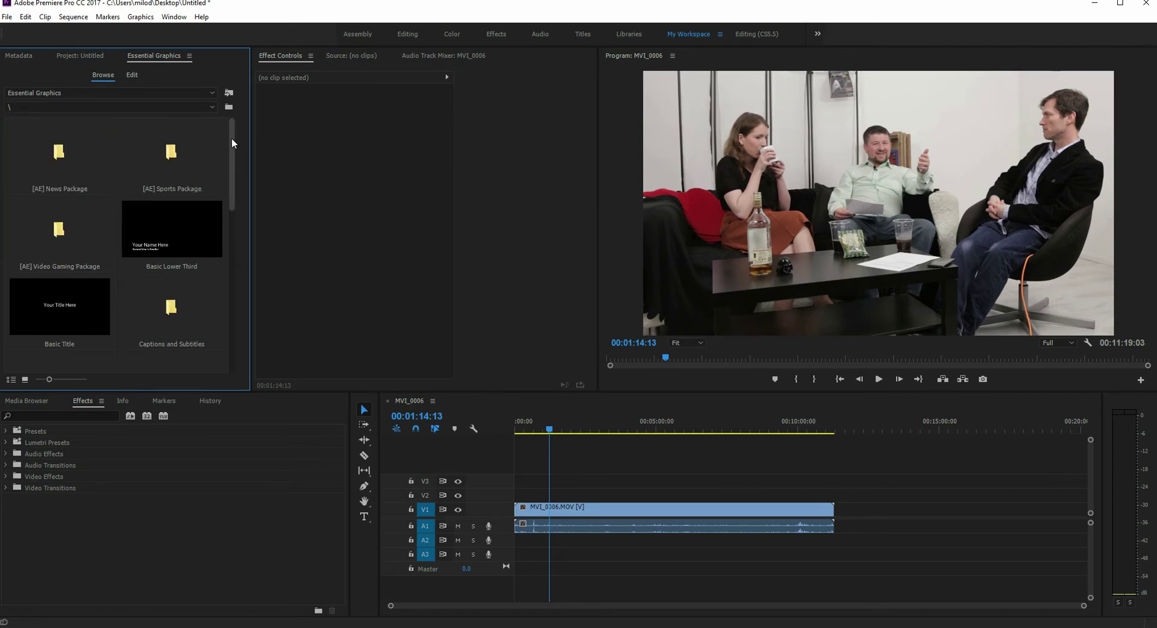
# Step: Place Basic Lower Third on track V2, zoom the timeline, and move to 00:01:16:10
pyautogui.moveTo(232, 141); pyautogui.dragTo(233, 191)
pyautogui.scroll(3, 154, 222)
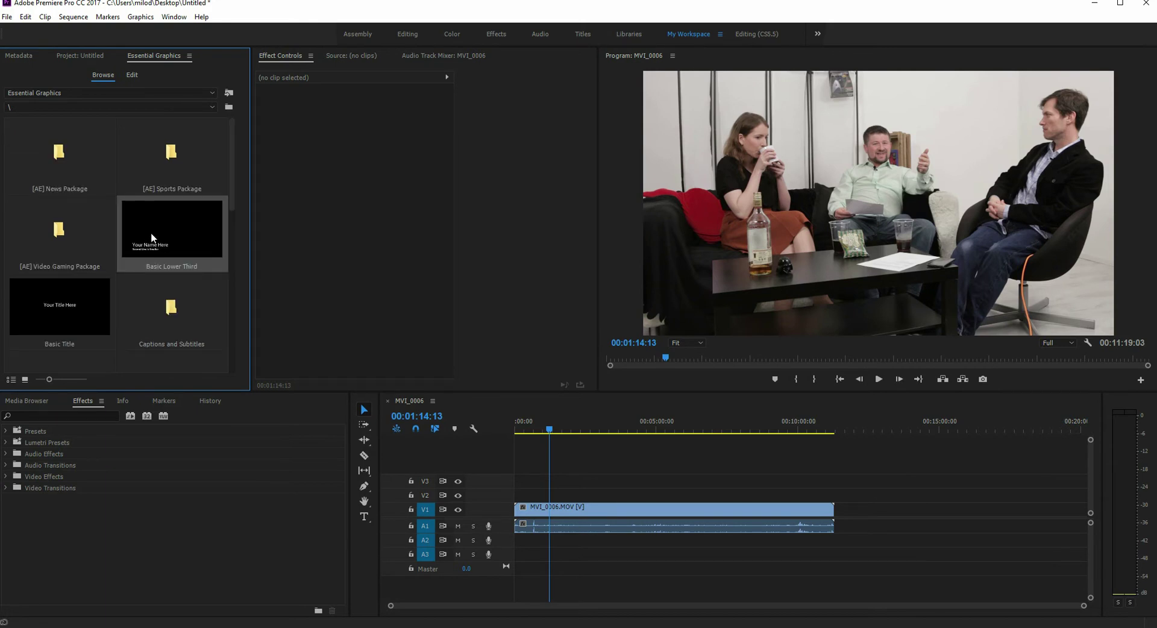
pyautogui.moveTo(384, 349); pyautogui.dragTo(552, 494)
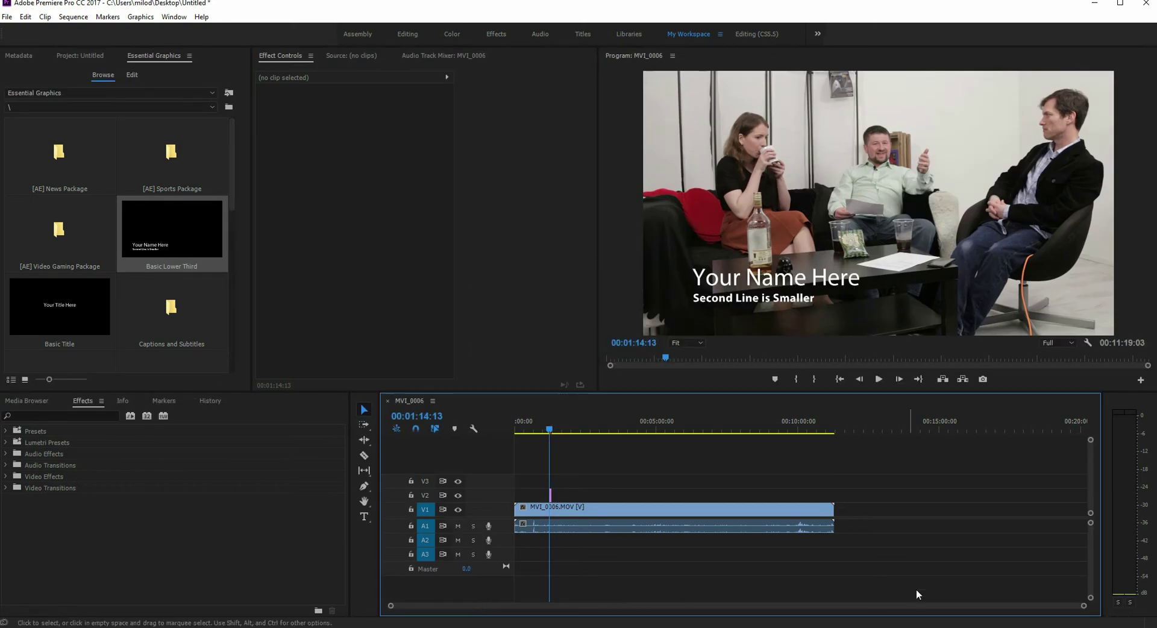
pyautogui.moveTo(1088, 606); pyautogui.dragTo(829, 606)
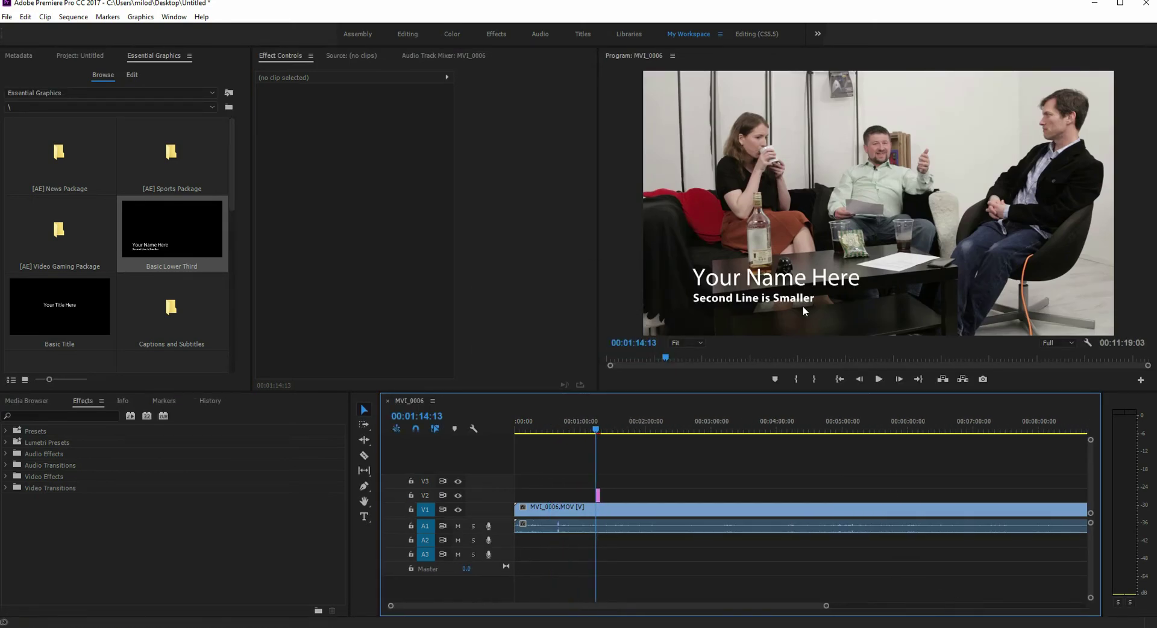
pyautogui.moveTo(598, 426); pyautogui.dragTo(599, 427)
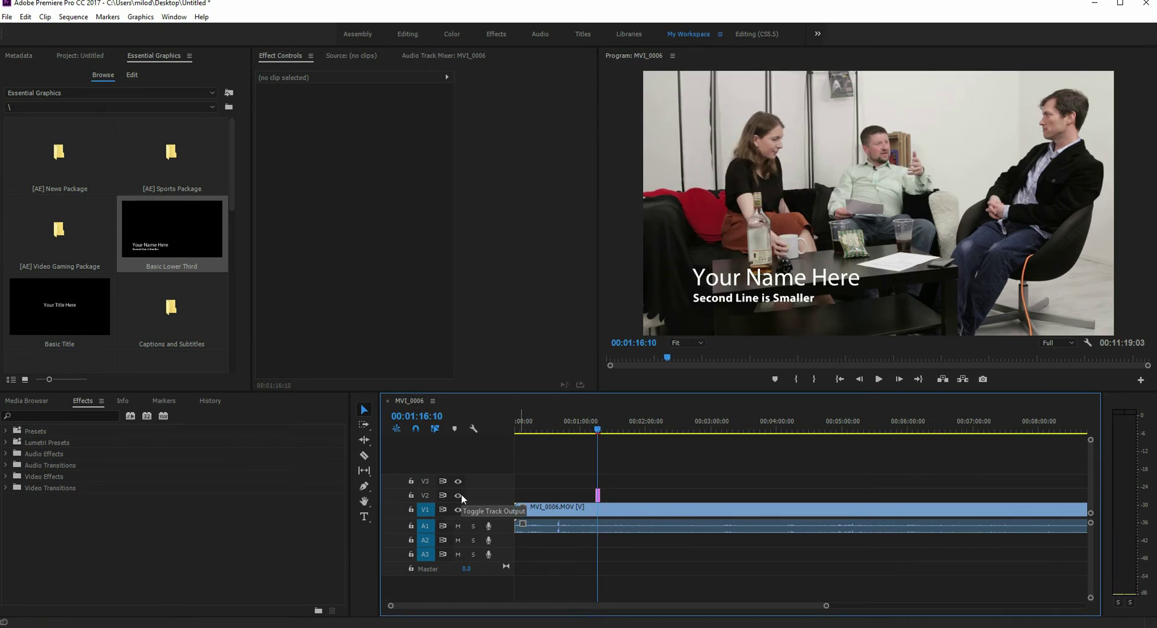
# Step: Select the lower third's 'Your Name Here' text layer and switch to the Type Tool
pyautogui.click(736, 283)
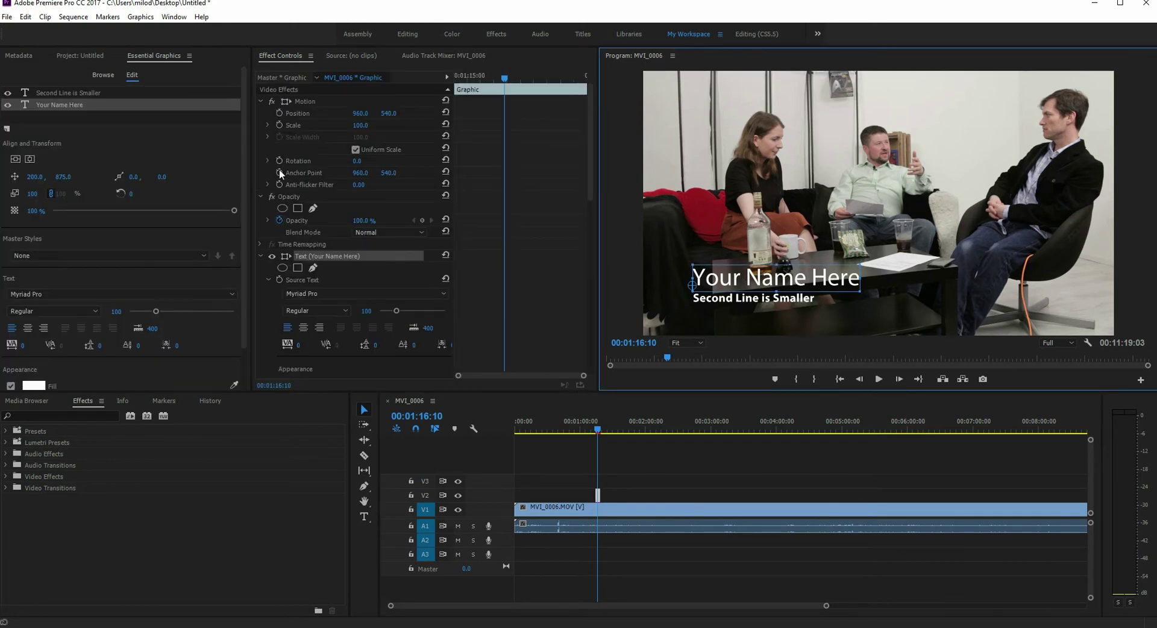
pyautogui.click(53, 105)
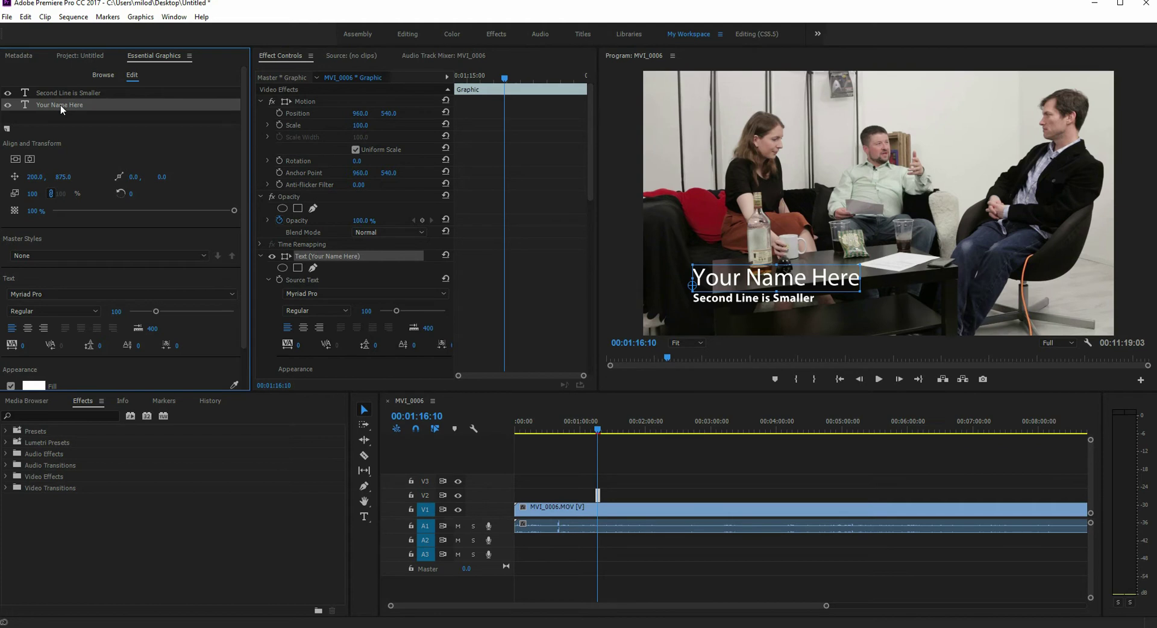
pyautogui.click(365, 520)
pyautogui.click(364, 518)
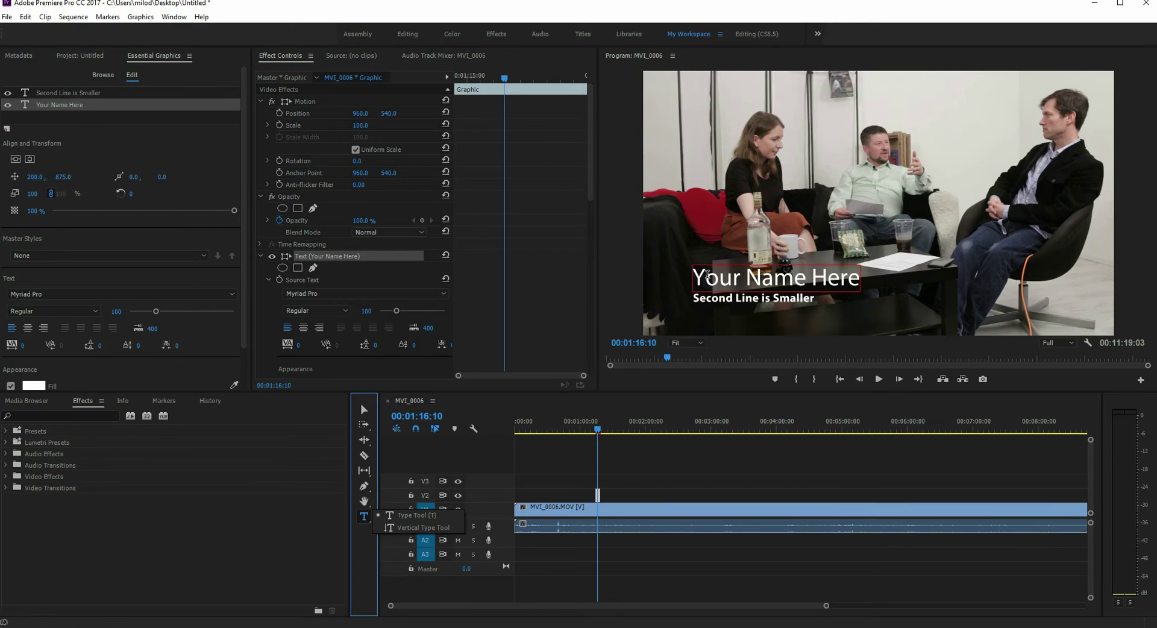
pyautogui.click(783, 278)
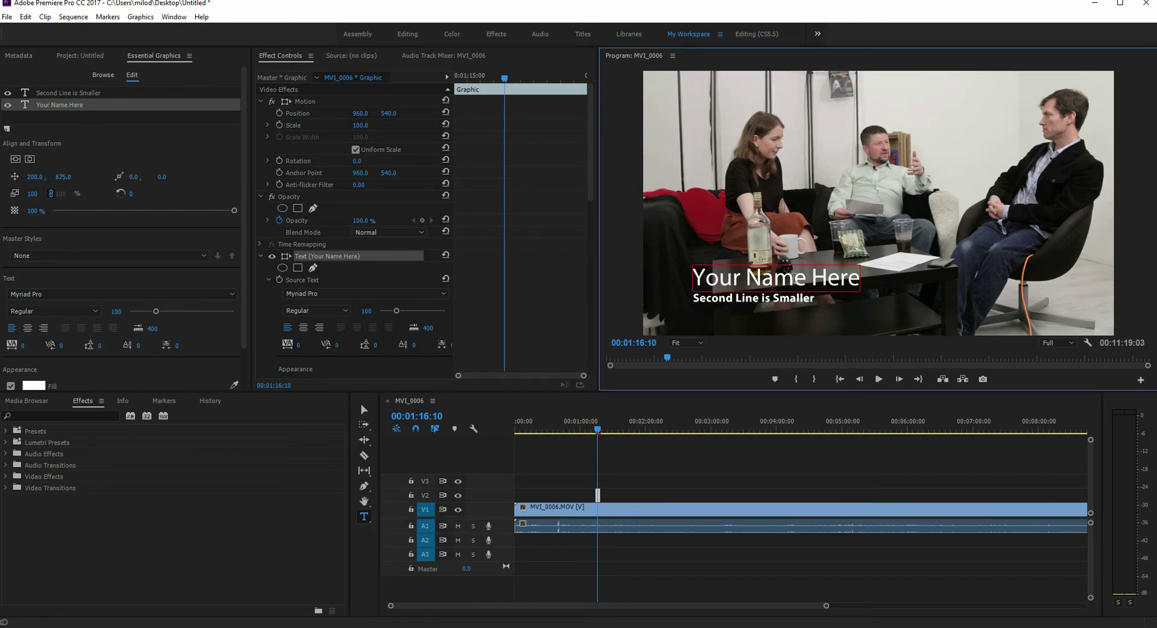
# Step: Retype the first line as the speaker's full name and replace the second with the show's handle
pyautogui.tripleClick(794, 277)
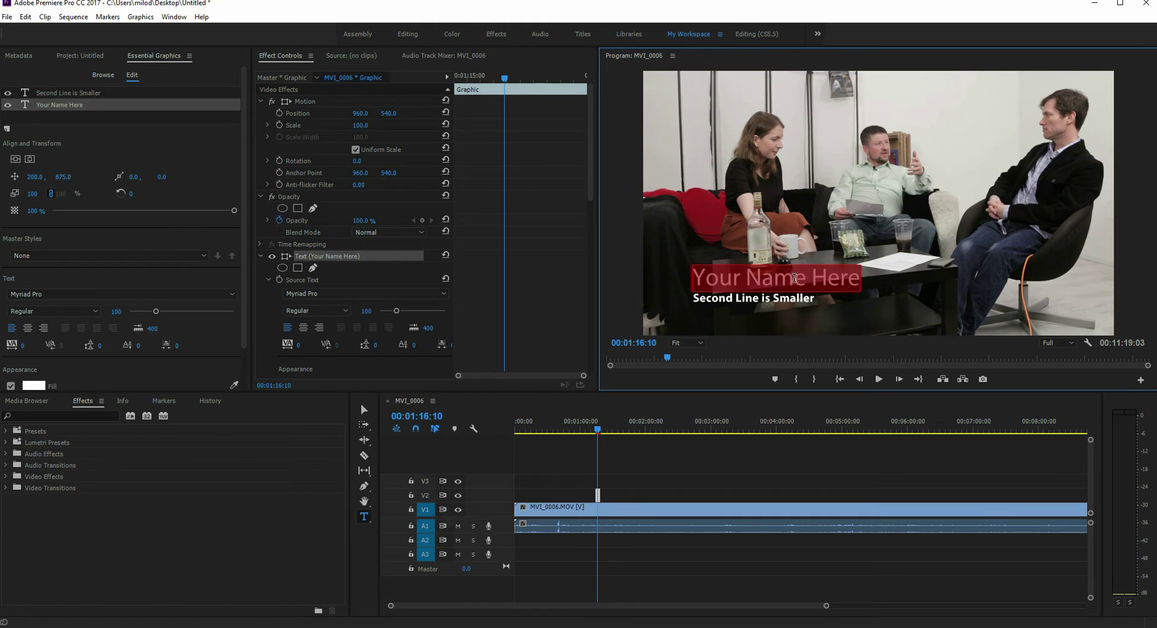
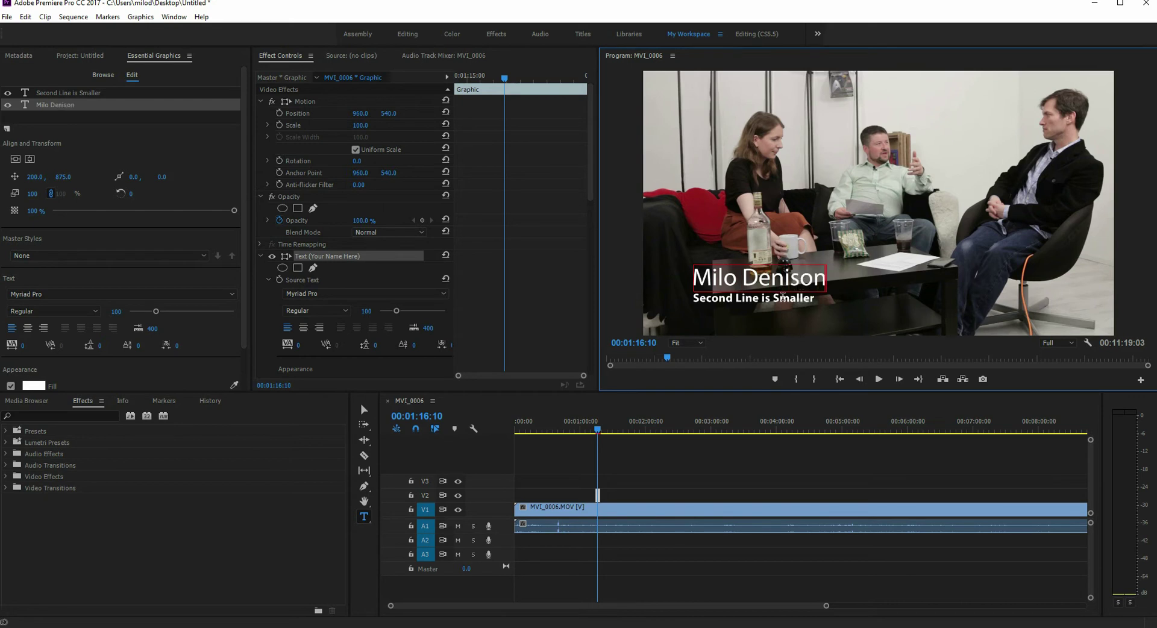
pyautogui.click(786, 297)
pyautogui.doubleClick(786, 297)
pyautogui.press('BackSpace')
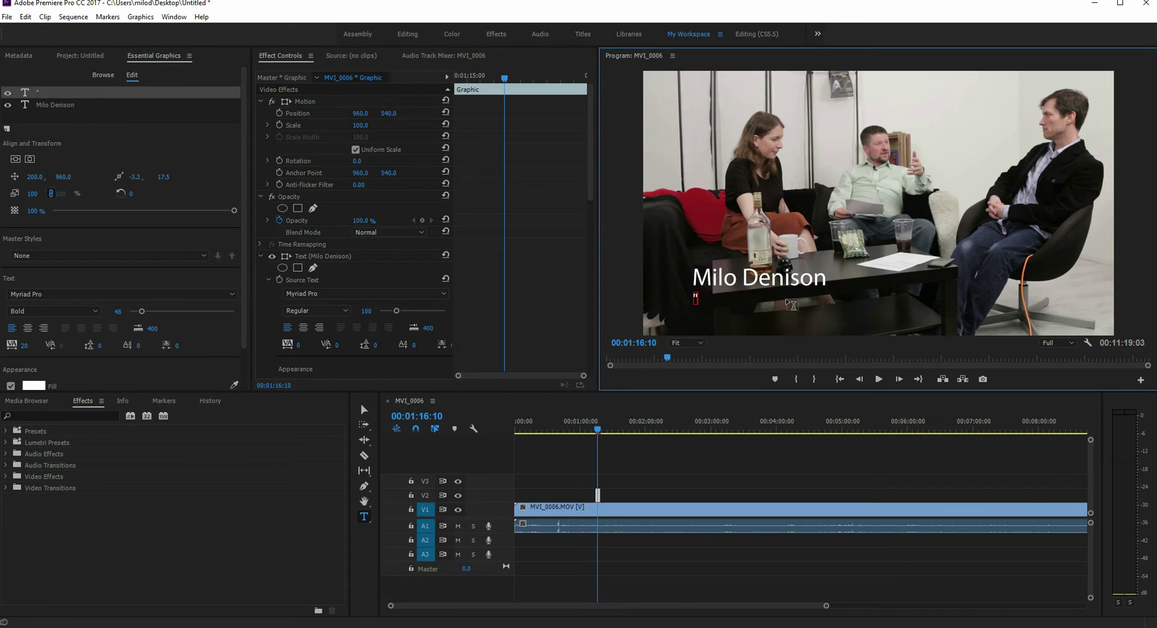
pyautogui.write('@nobudg')
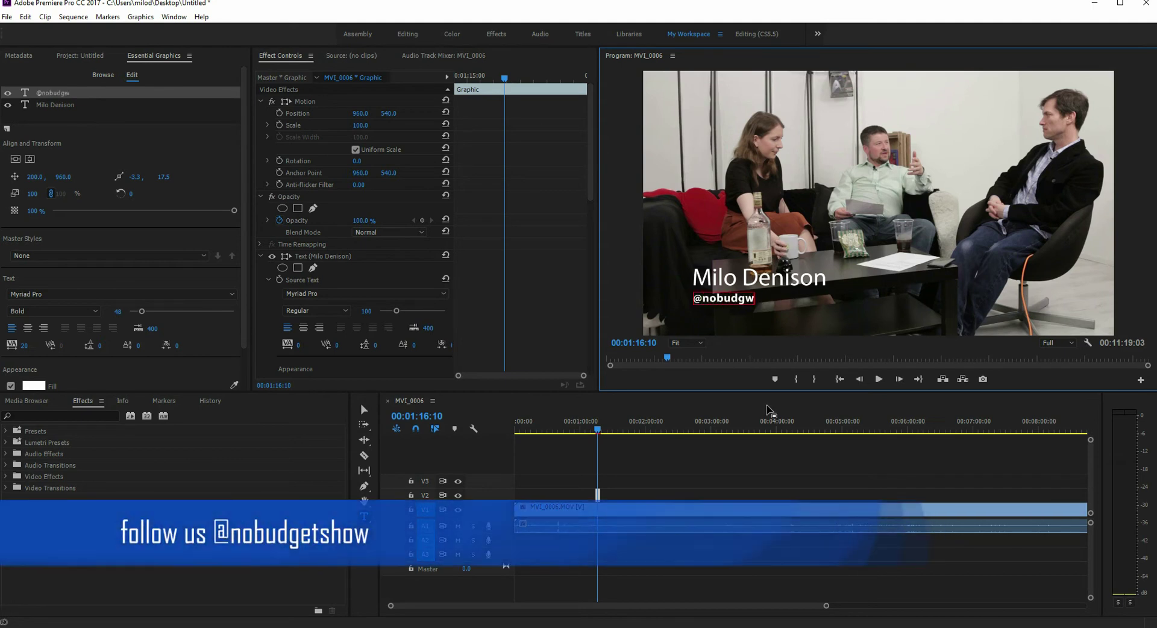
pyautogui.write('etshow')
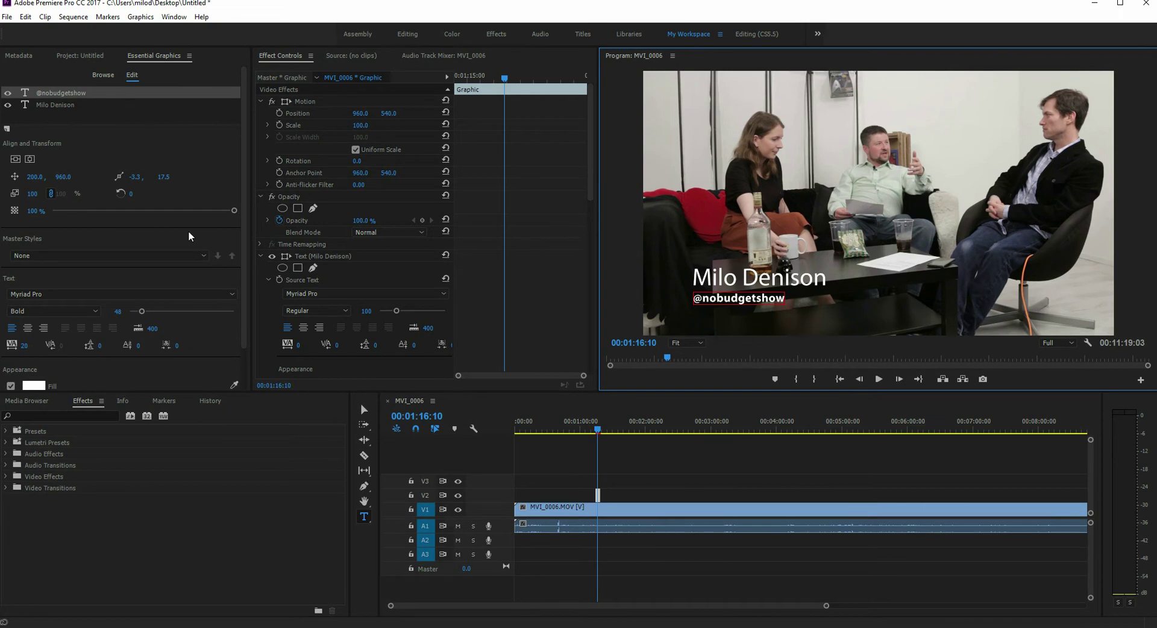
# Step: Try Bevan and centre alignment on the name line, then settle on left-aligned Brush Script Std
pyautogui.click(45, 106)
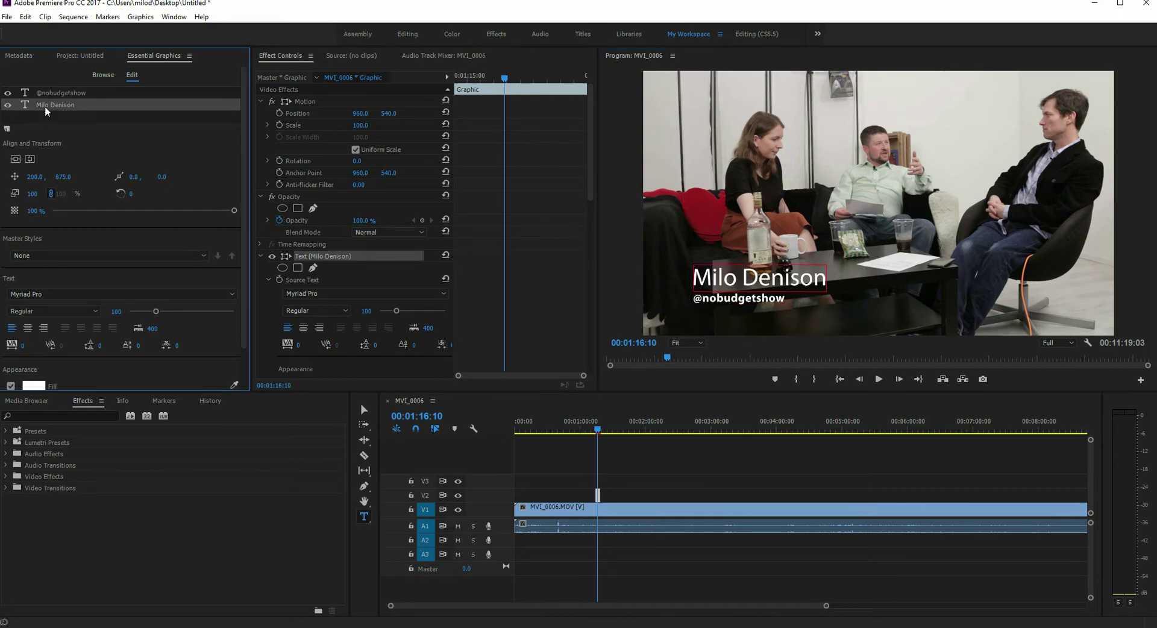
pyautogui.click(26, 294)
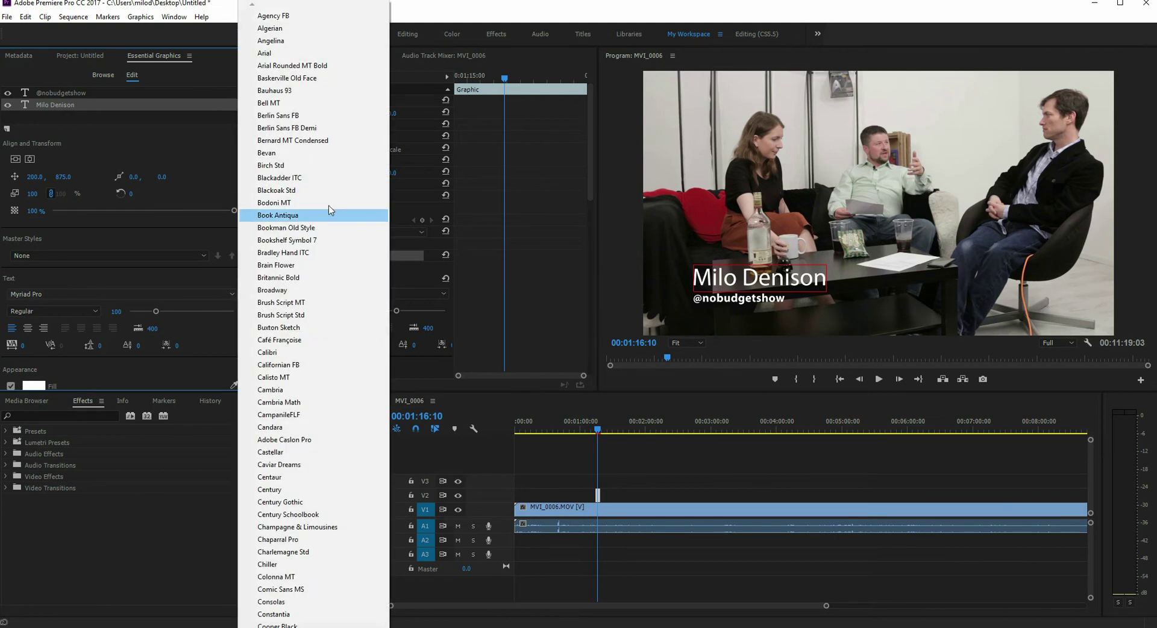
pyautogui.click(296, 156)
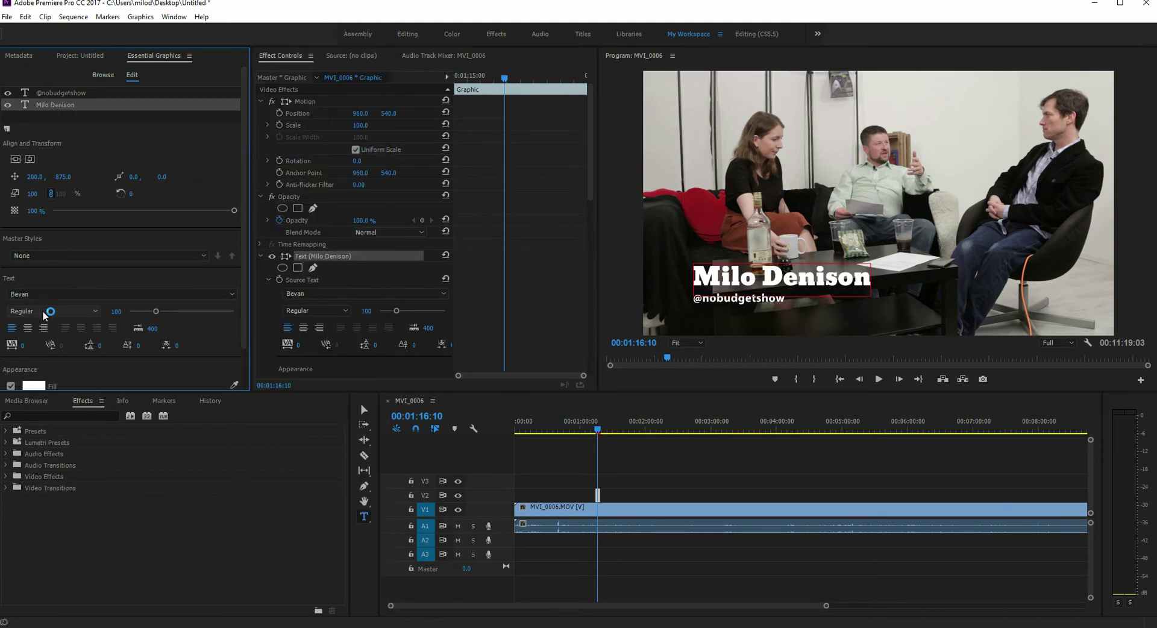
pyautogui.click(28, 328)
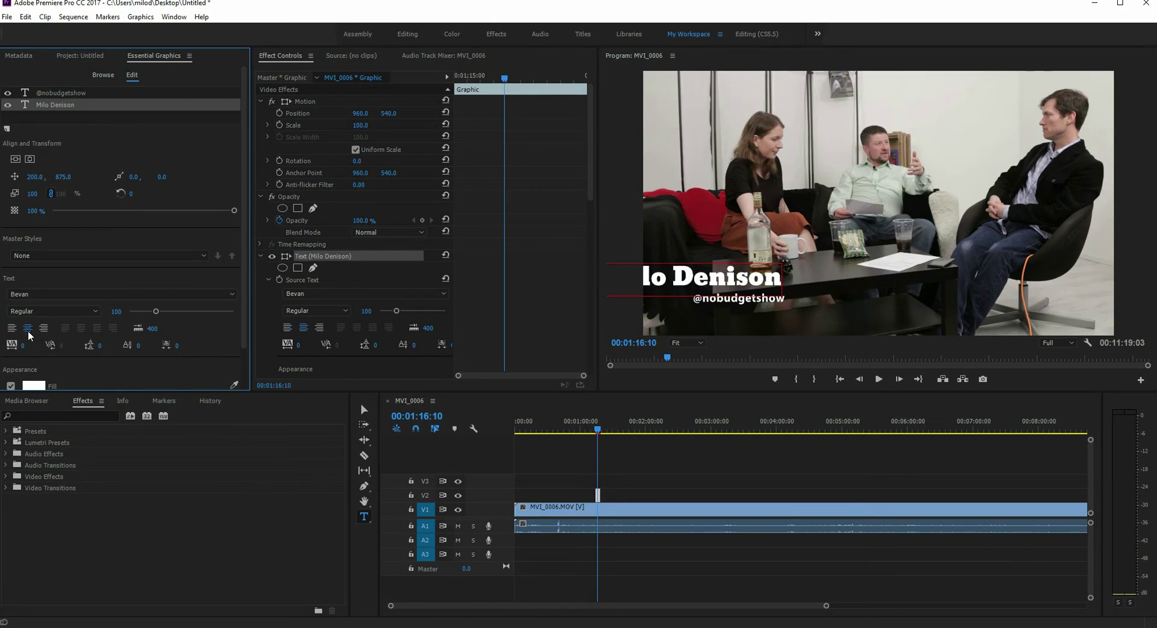
pyautogui.click(11, 328)
pyautogui.click(73, 294)
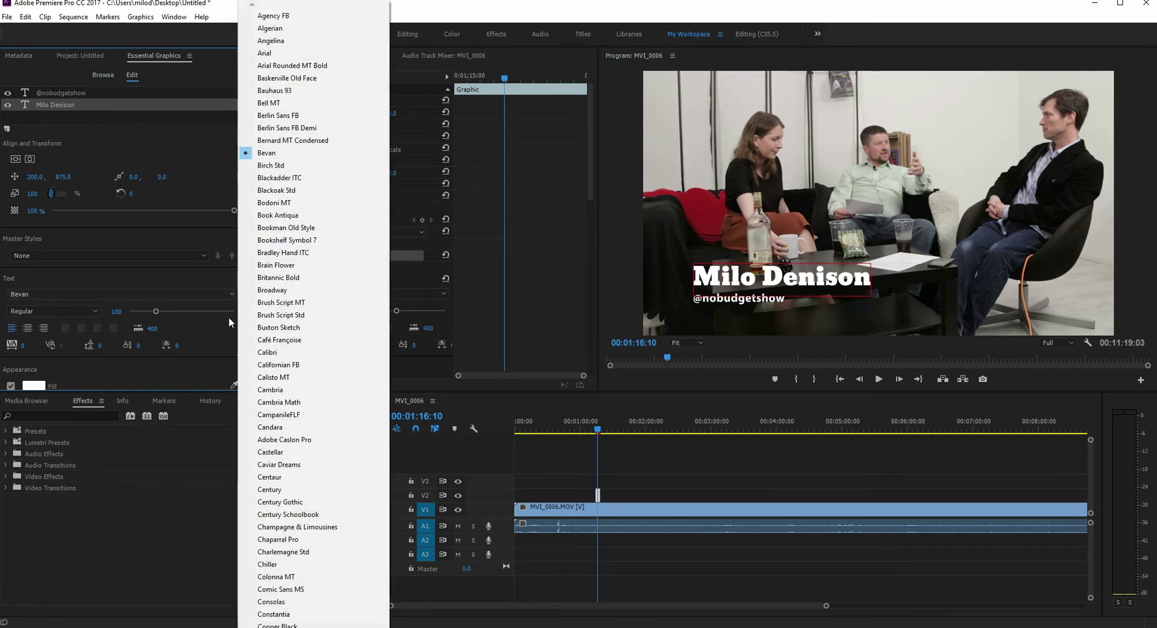
pyautogui.click(277, 314)
# Step: Return the name line to Bevan at size 107 with a drop shadow and no stroke
pyautogui.click(69, 294)
pyautogui.click(268, 152)
pyautogui.scroll(-1, 211, 274)
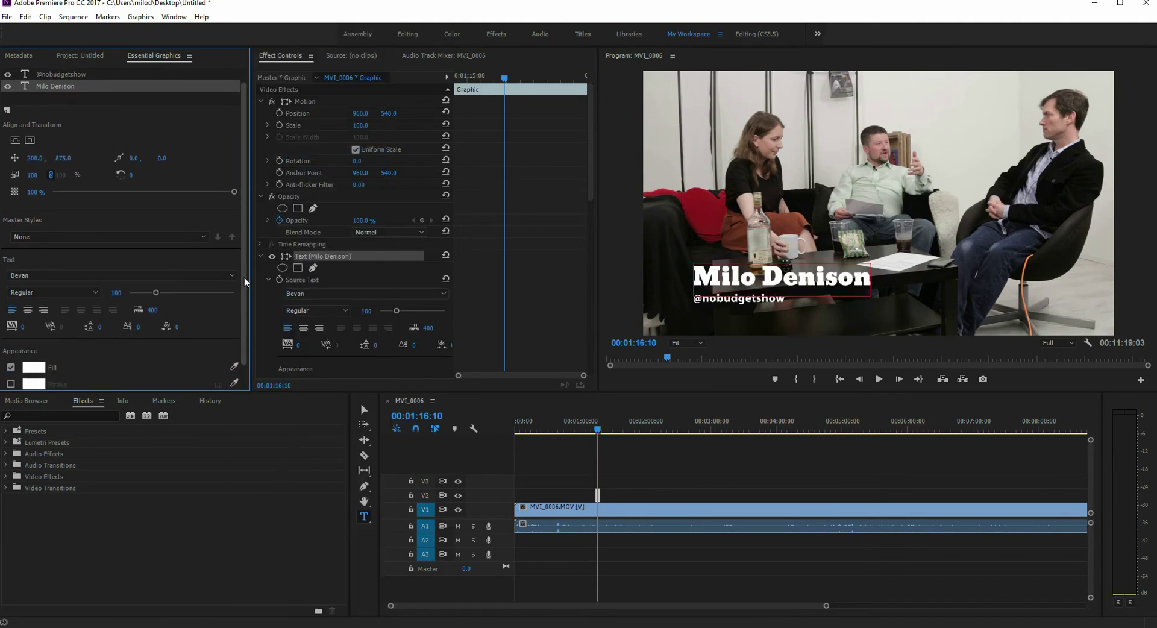
pyautogui.moveTo(156, 293); pyautogui.dragTo(157, 296)
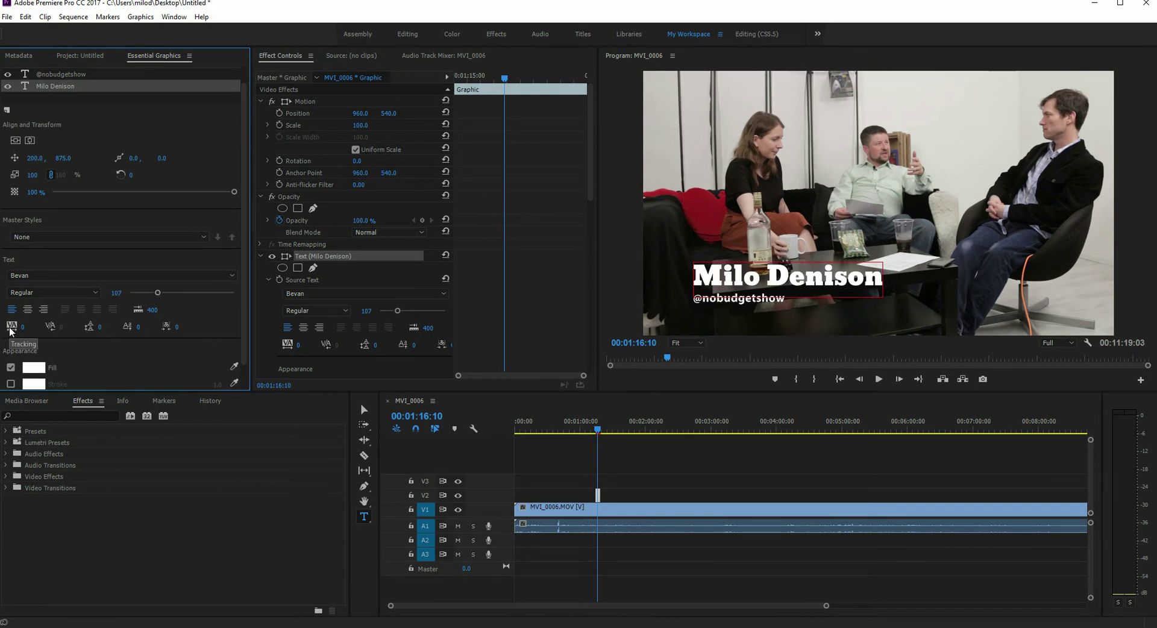
pyautogui.scroll(-2, 10, 331)
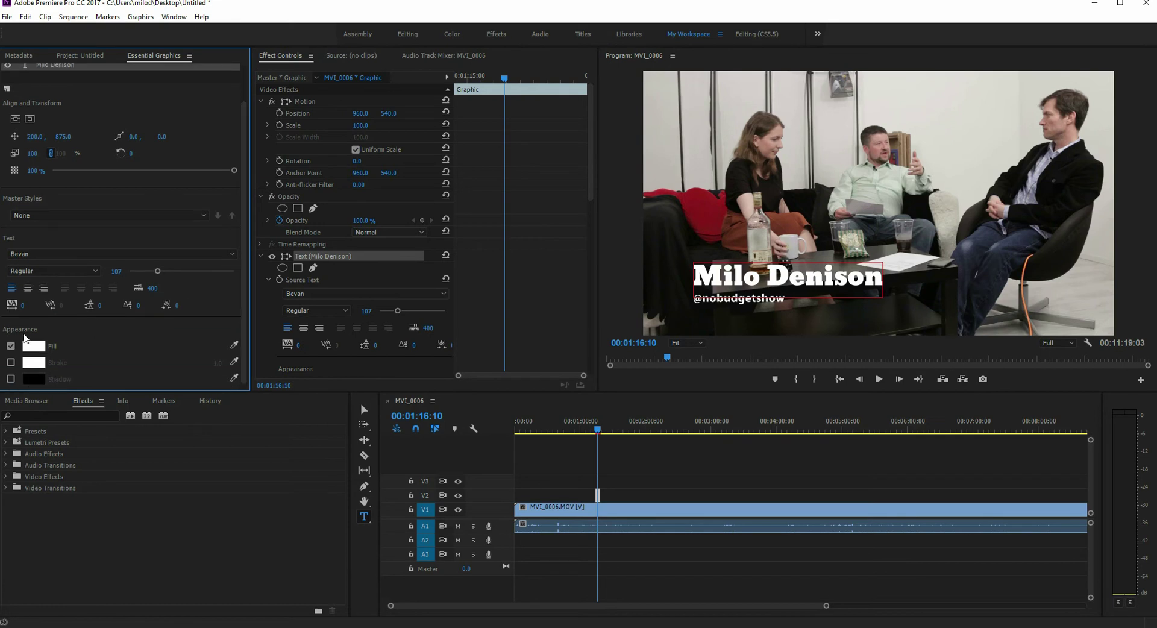
pyautogui.click(10, 362)
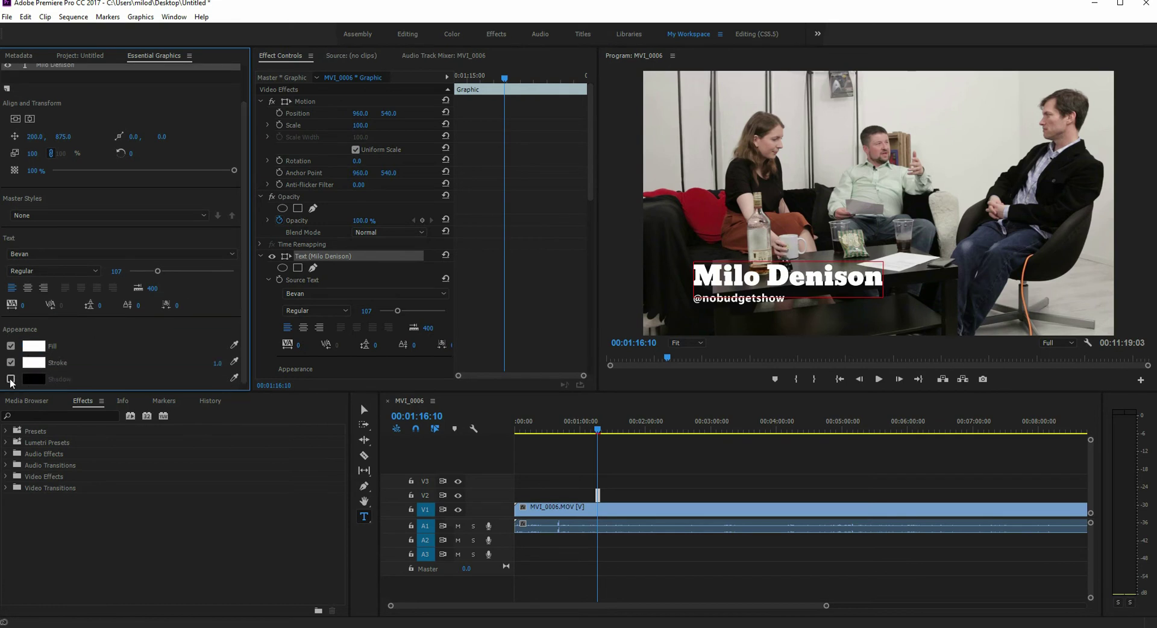
pyautogui.click(10, 380)
pyautogui.click(11, 362)
pyautogui.click(749, 288)
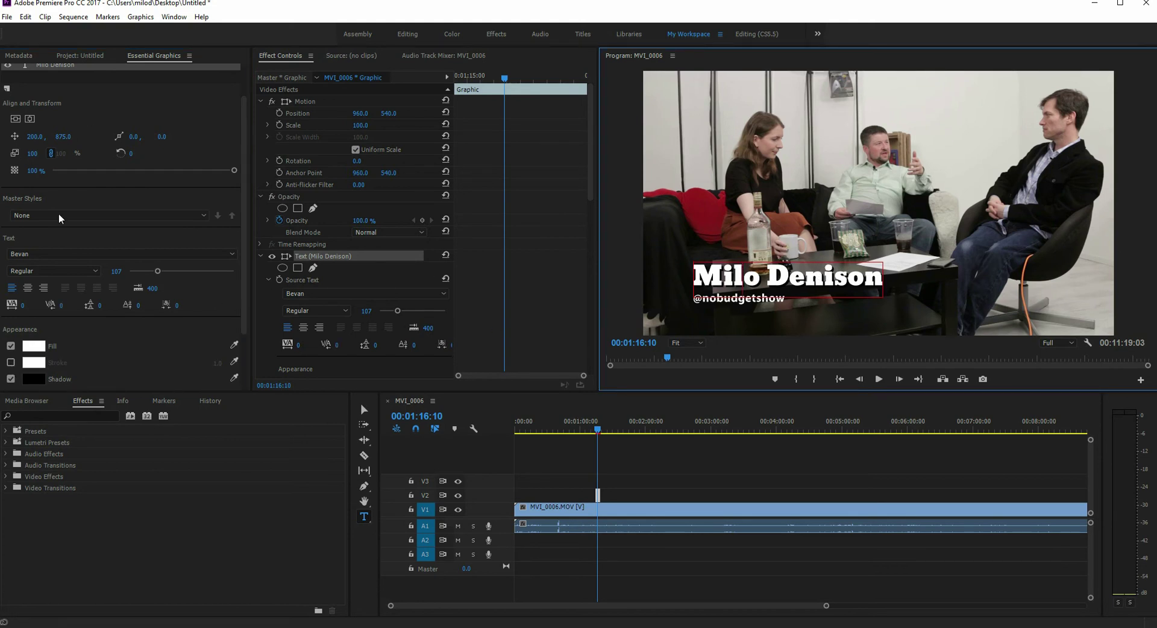
# Step: Change the name line's font to Arial
pyautogui.click(76, 257)
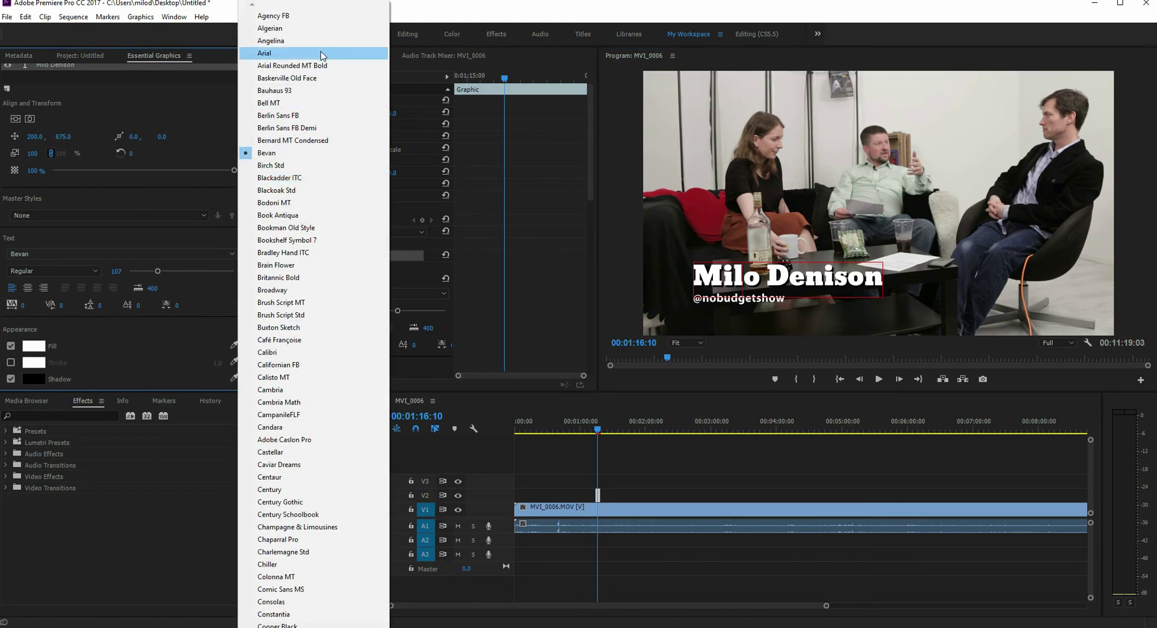
pyautogui.click(320, 52)
pyautogui.hotkey('ctrl', 'z')
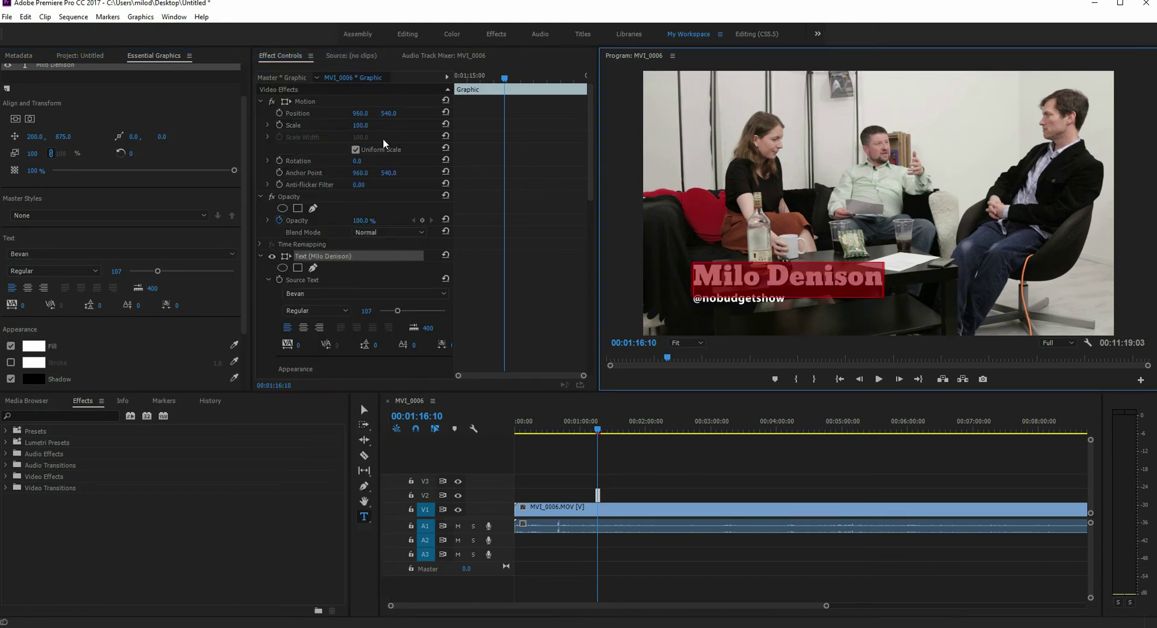
pyautogui.click(55, 254)
pyautogui.click(301, 53)
# Step: Give the handle line a red drop shadow at 94% opacity and -90° angle
pyautogui.click(727, 292)
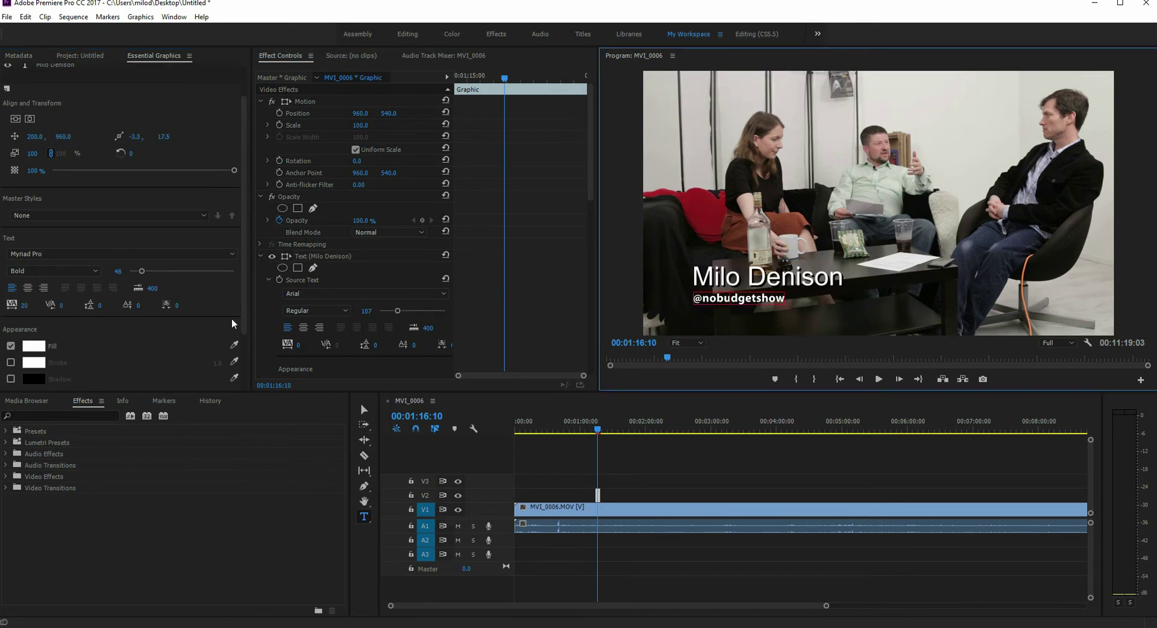
pyautogui.scroll(-1, 249, 329)
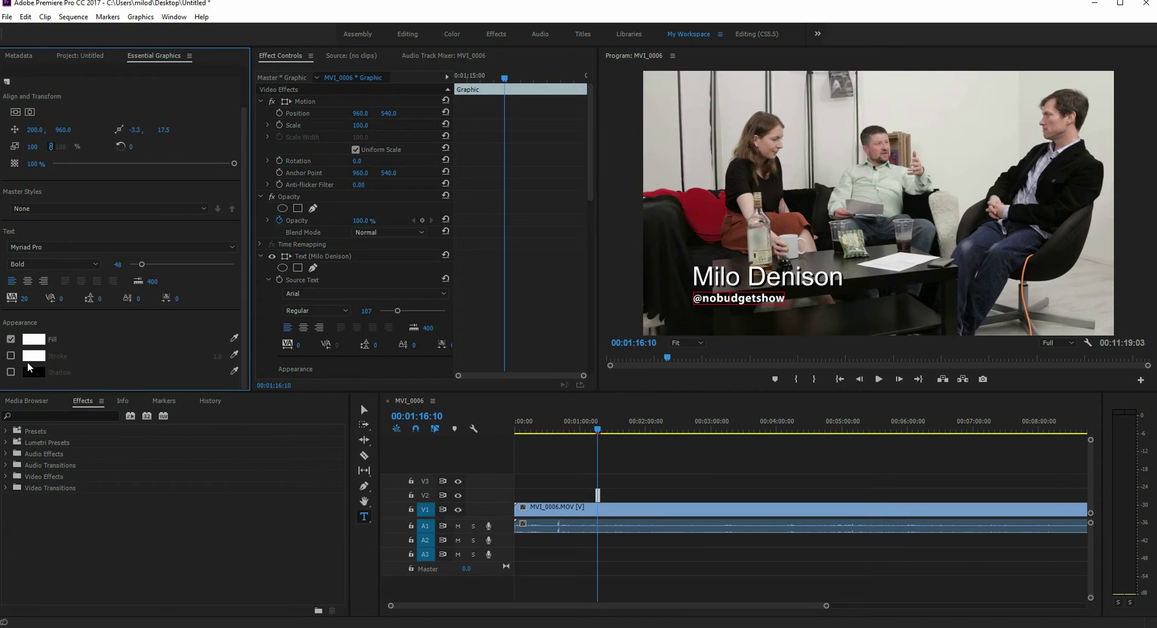
pyautogui.click(11, 372)
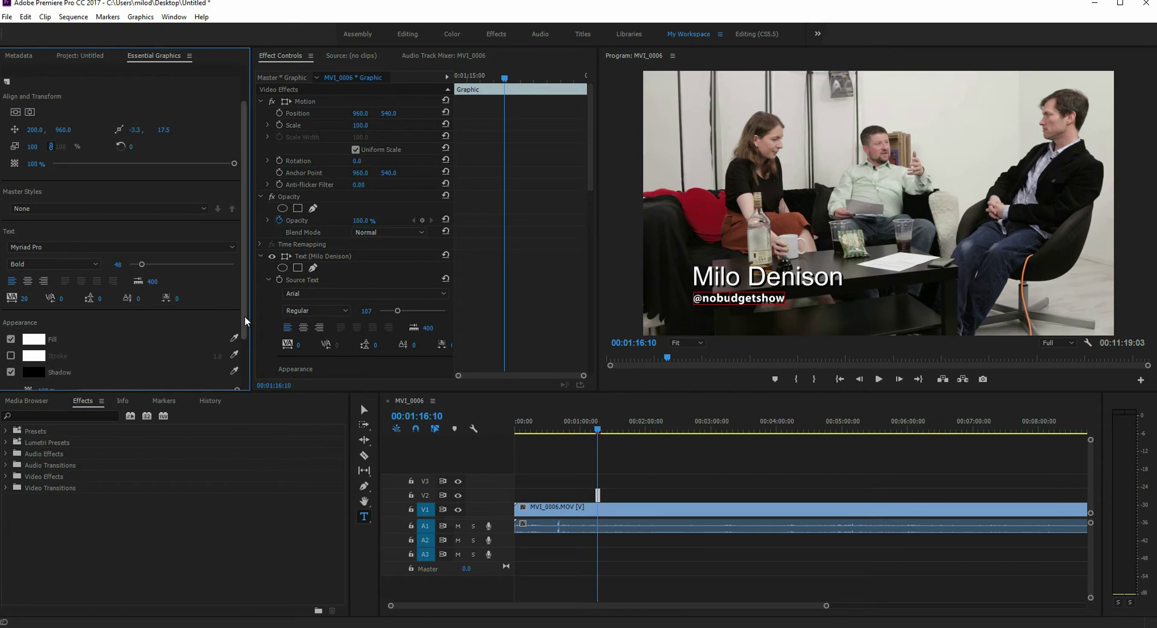
pyautogui.scroll(-3, 245, 321)
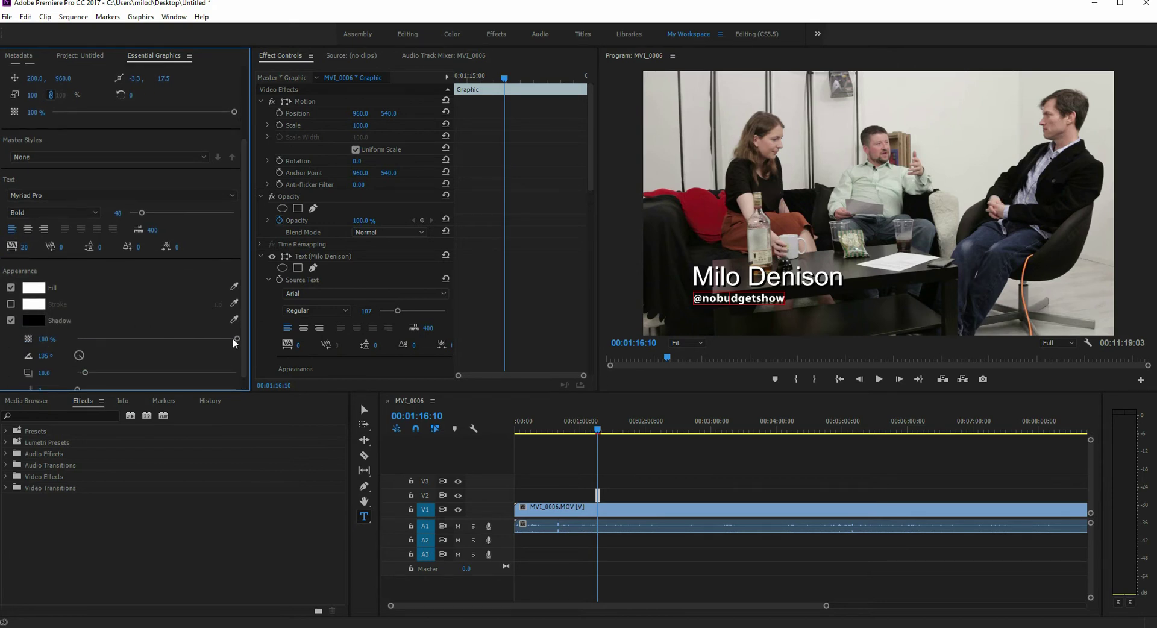
pyautogui.moveTo(235, 340)
pyautogui.mouseDown()
pyautogui.moveTo(189, 339)
pyautogui.moveTo(261, 341)
pyautogui.moveTo(196, 342)
pyautogui.moveTo(229, 341)
pyautogui.mouseUp()
pyautogui.scroll(-1, 250, 325)
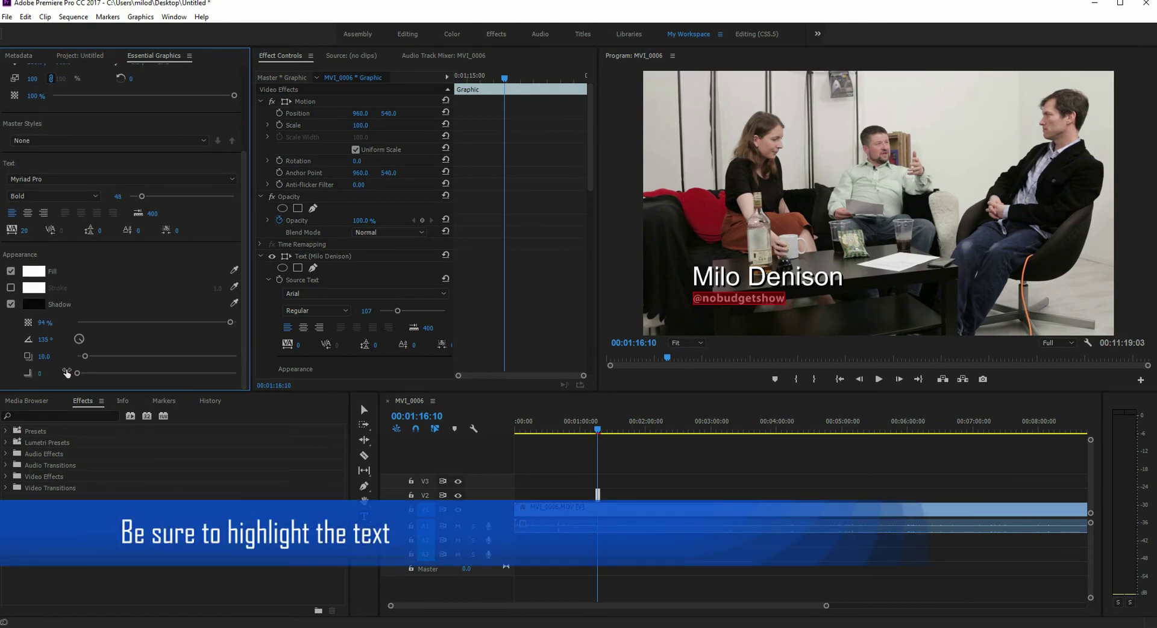
pyautogui.click(77, 342)
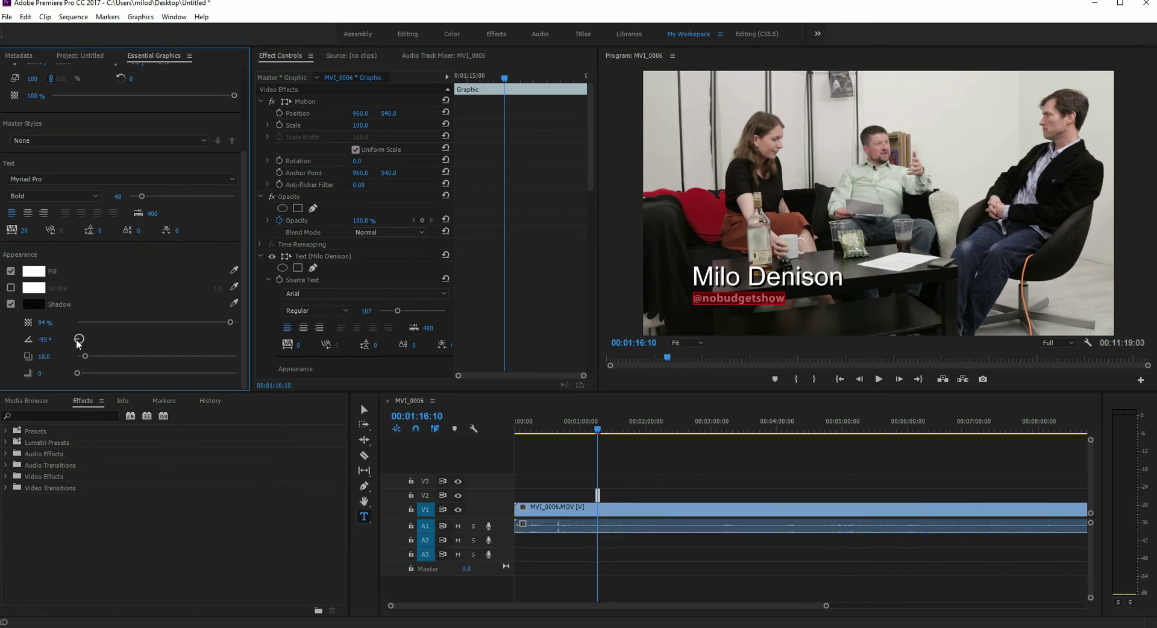
pyautogui.click(34, 304)
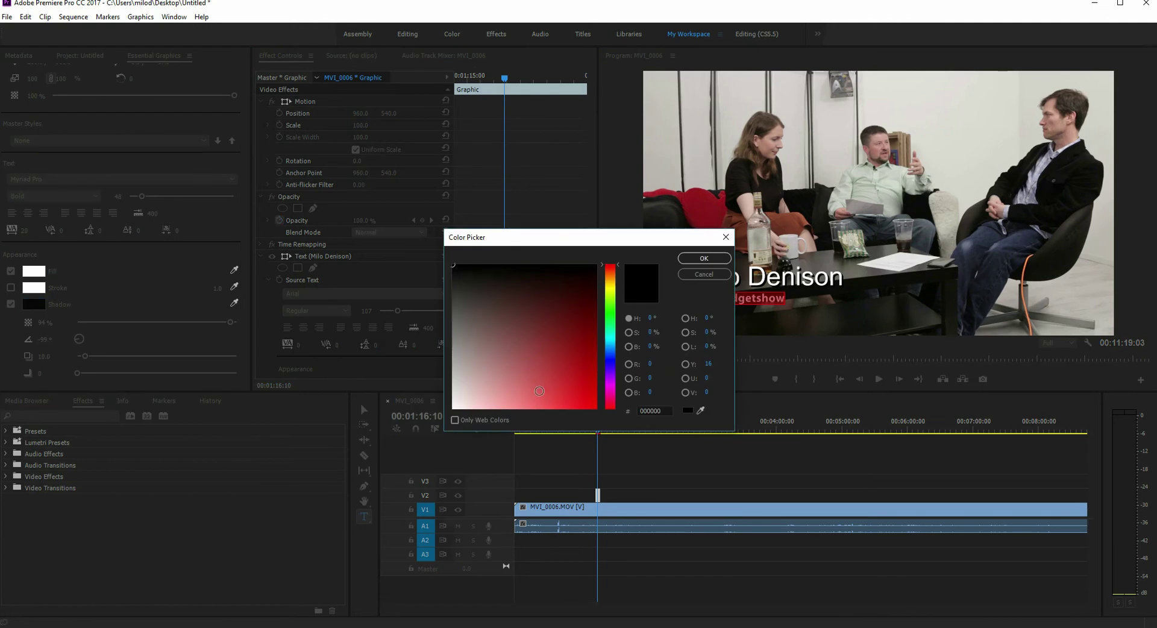
pyautogui.click(540, 390)
# Step: Confirm the red shadow colour and scale the name text layer to 107 in Effect Controls
pyautogui.click(703, 258)
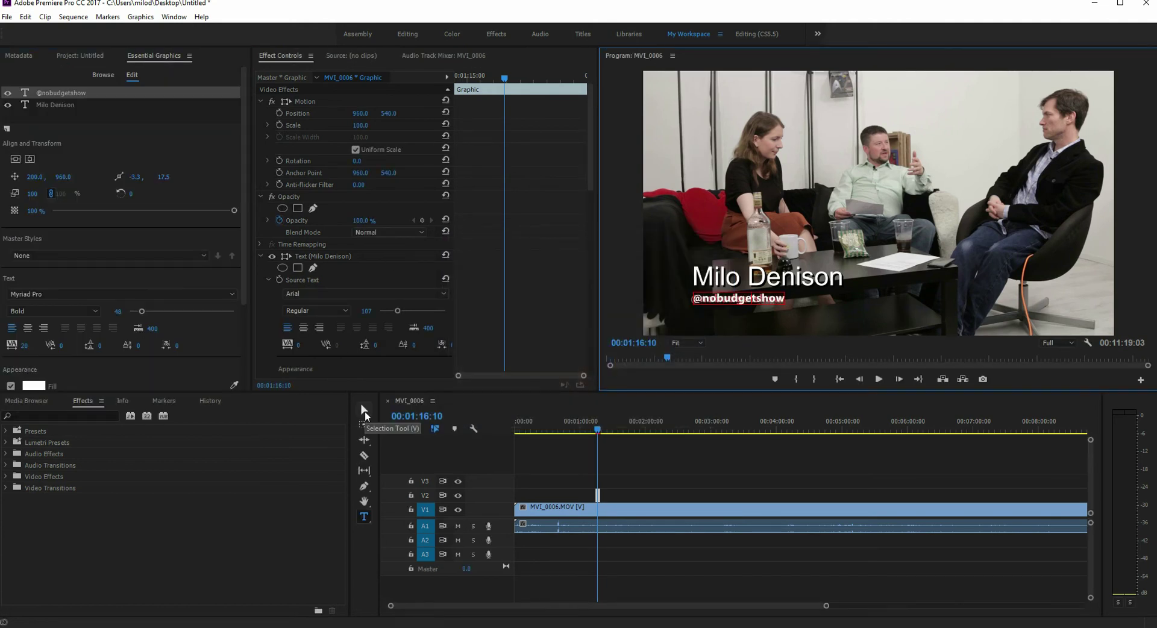
pyautogui.click(365, 411)
pyautogui.moveTo(590, 168); pyautogui.dragTo(592, 193)
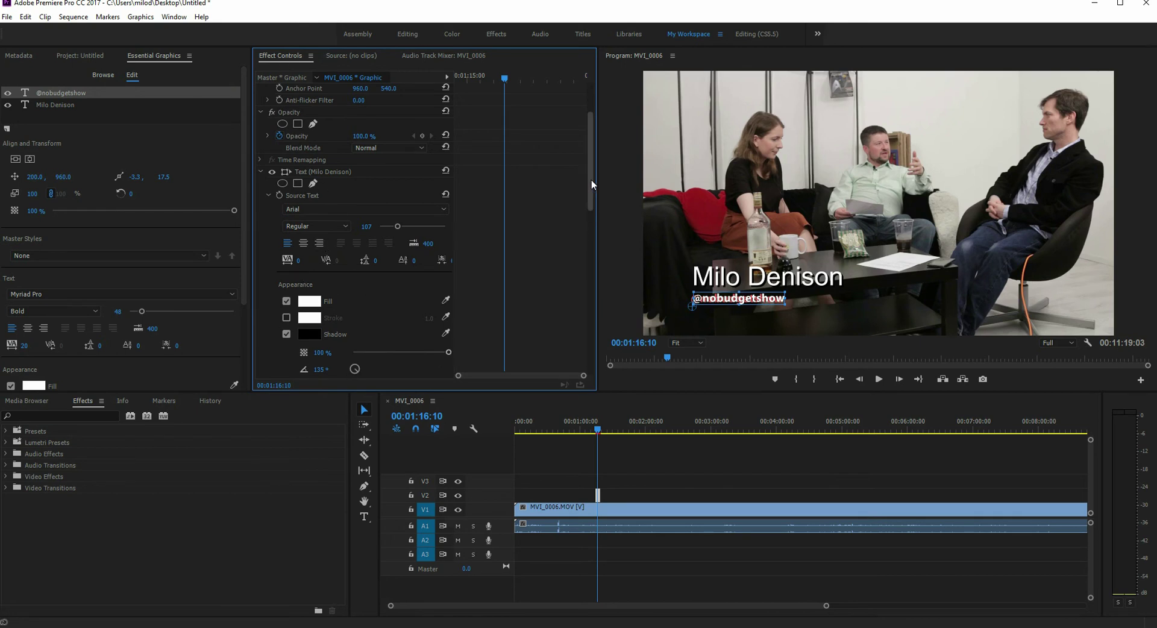
pyautogui.moveTo(591, 181); pyautogui.dragTo(606, 237)
pyautogui.moveTo(358, 276); pyautogui.dragTo(362, 276)
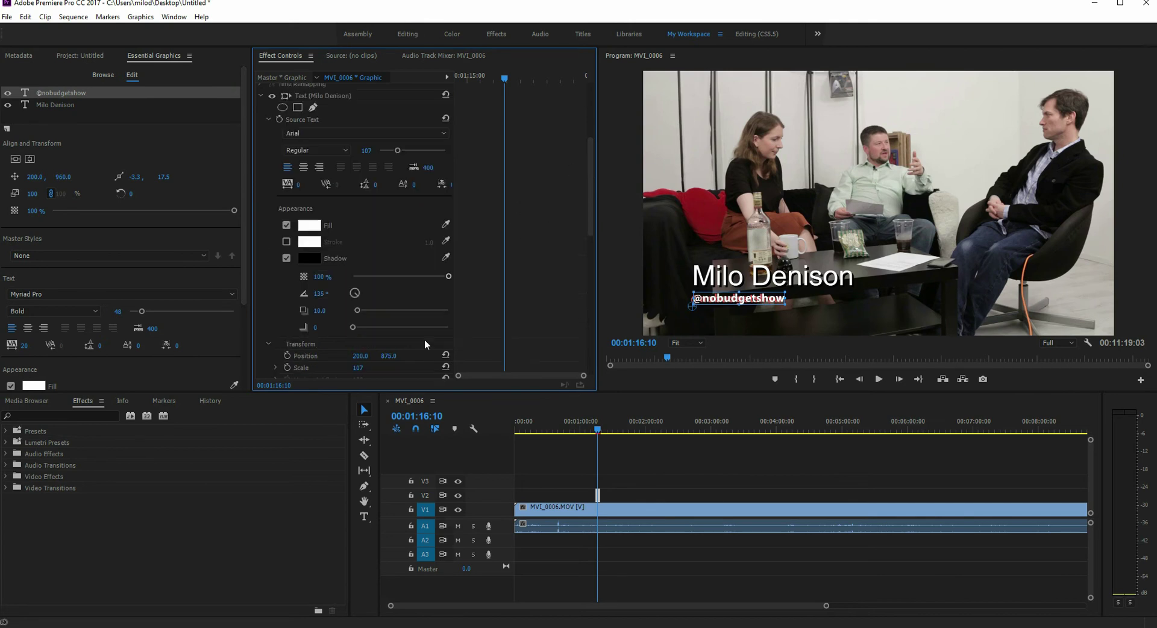
pyautogui.click(577, 490)
# Step: Delete the old name title clip and reselect the interview video clip
pyautogui.click(598, 495)
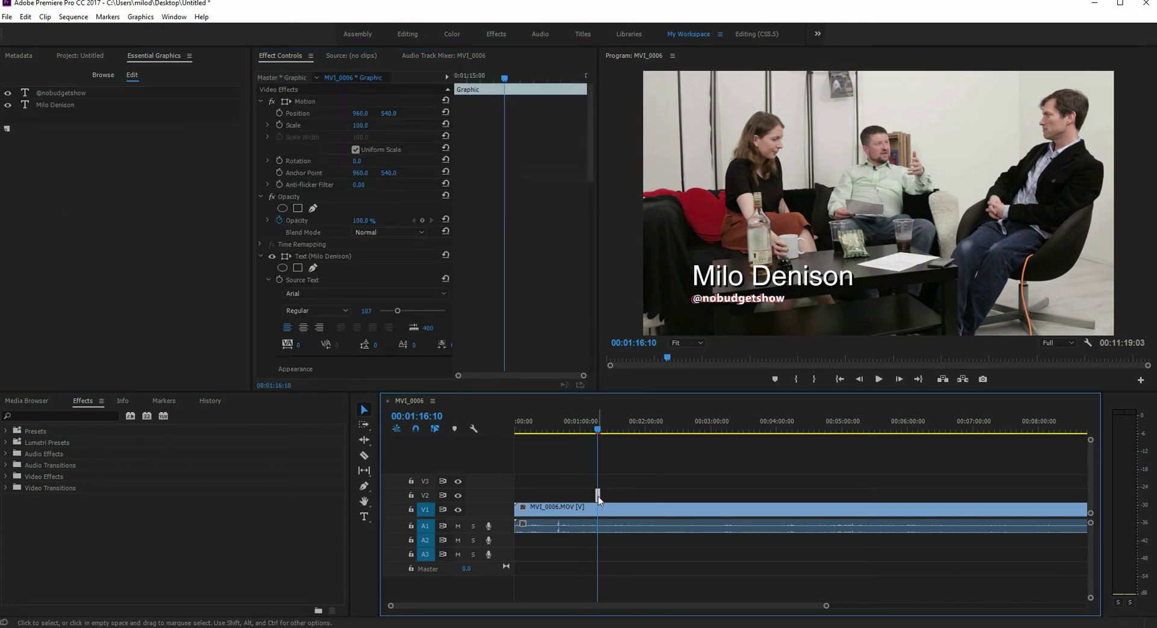
pyautogui.press('Delete')
pyautogui.click(134, 70)
pyautogui.click(108, 78)
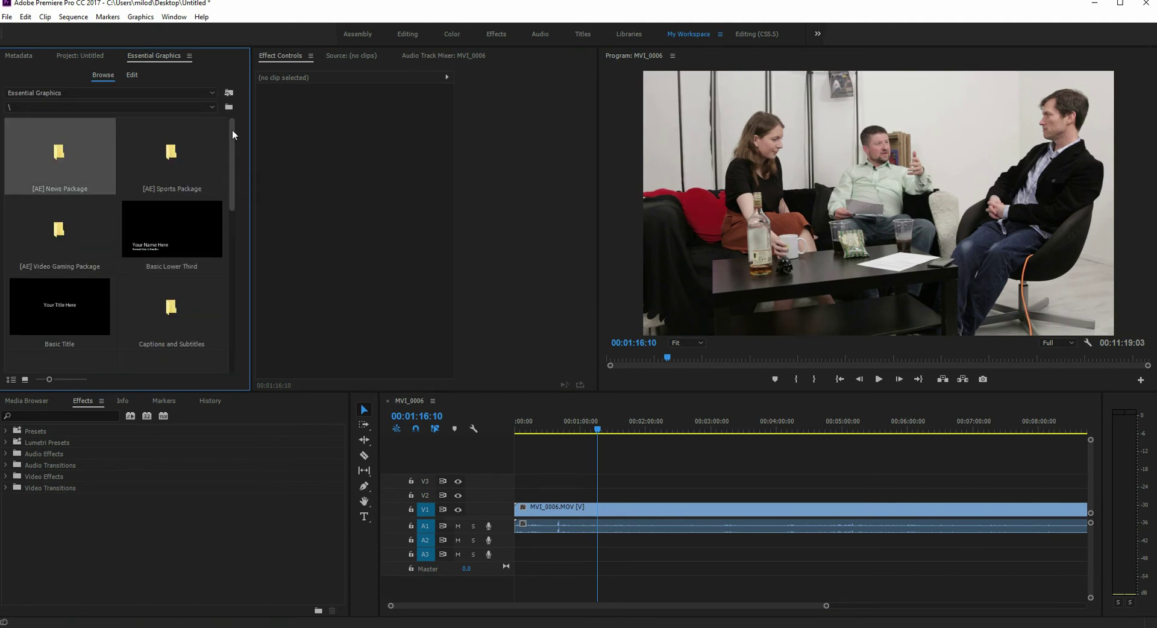
pyautogui.click(624, 517)
pyautogui.click(624, 516)
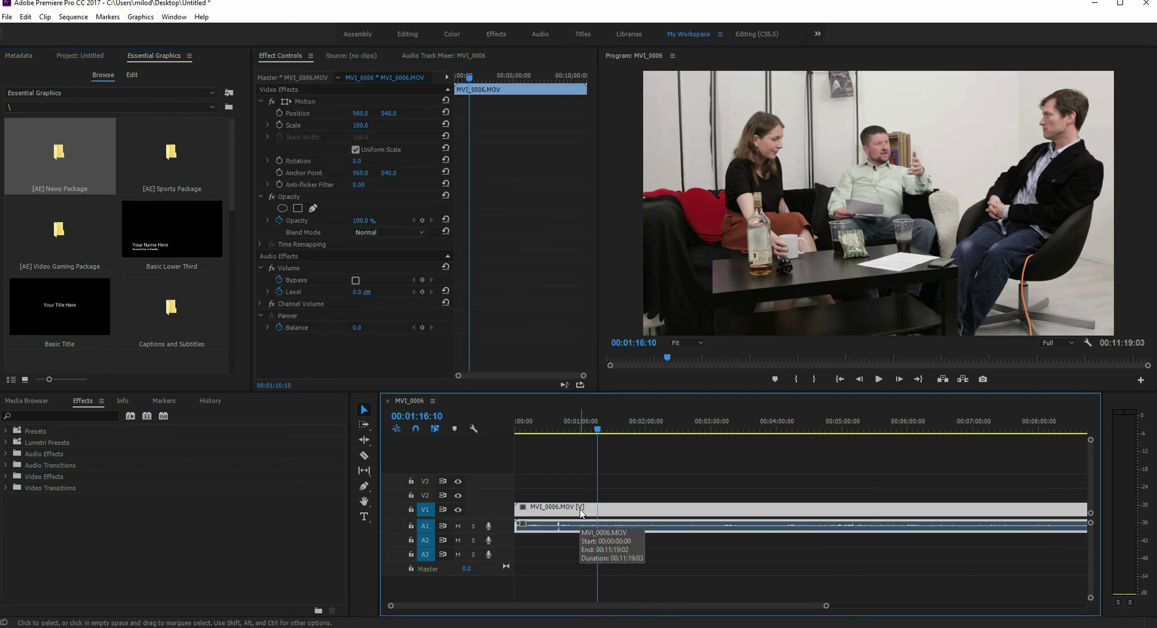
pyautogui.click(365, 518)
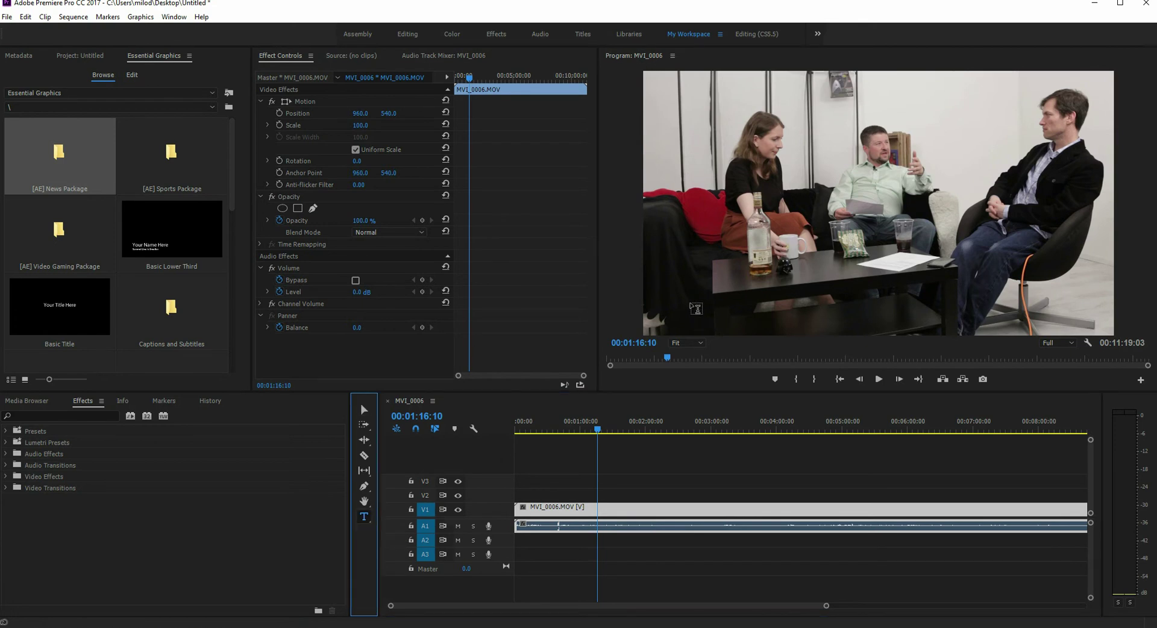
pyautogui.click(693, 306)
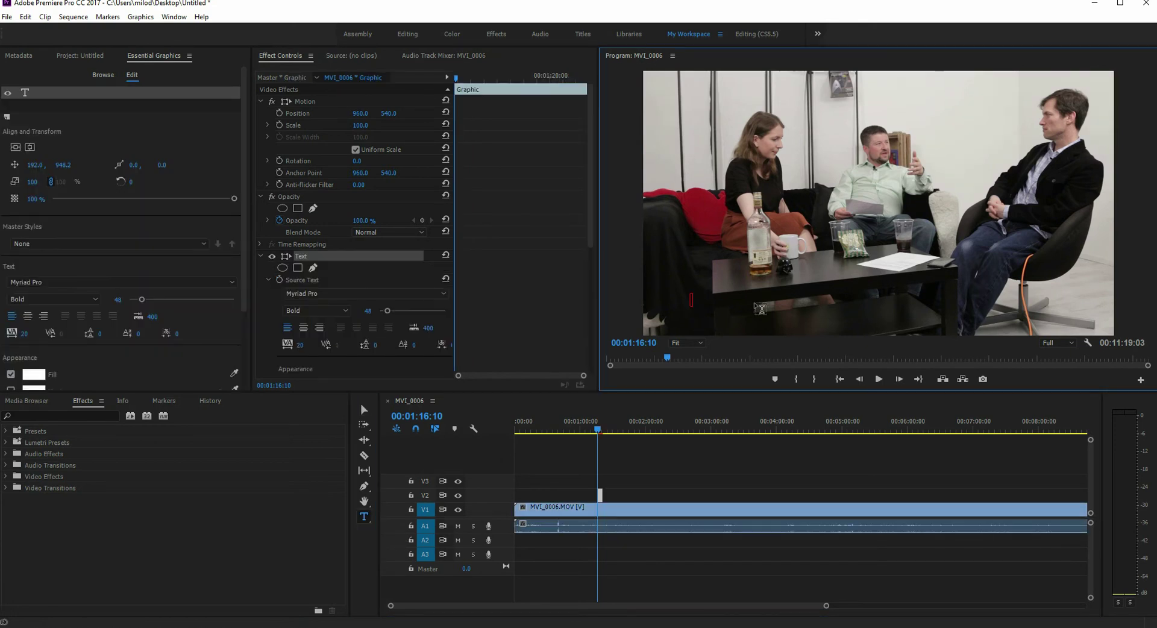
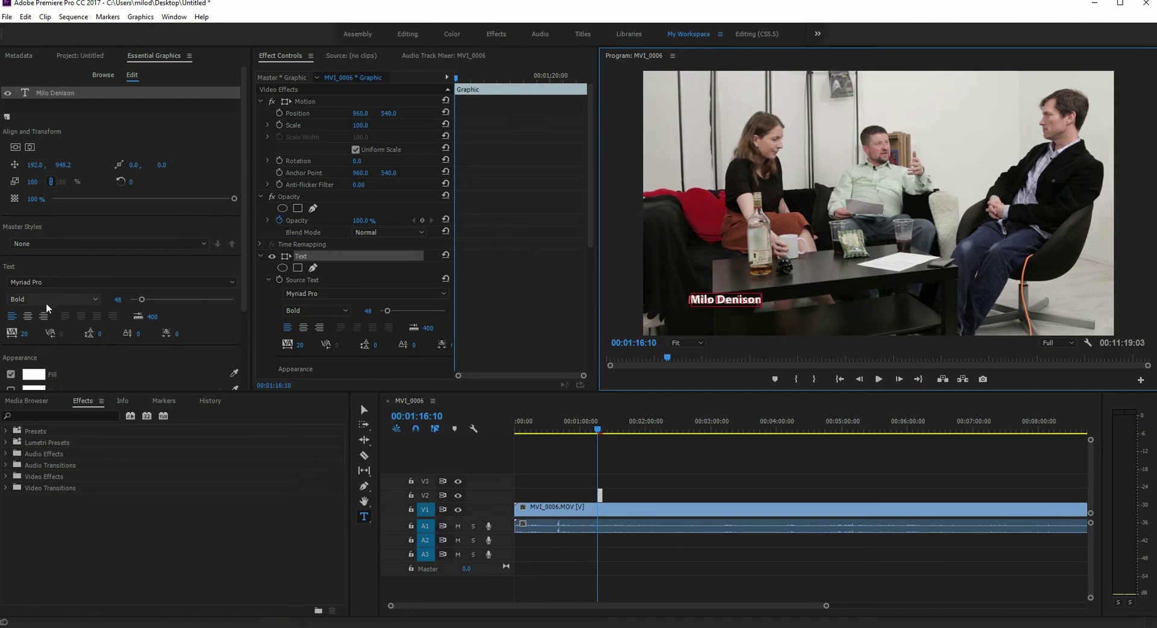
pyautogui.scroll(-1, 245, 274)
pyautogui.scroll(-3, 245, 274)
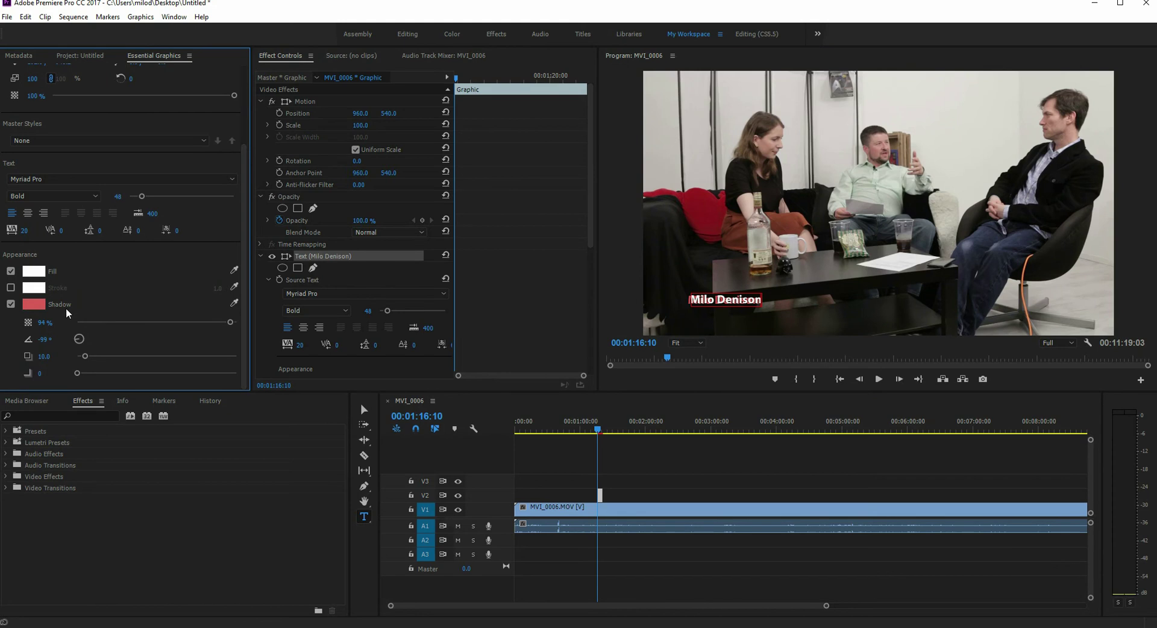
pyautogui.click(10, 304)
pyautogui.scroll(2, 10, 307)
# Step: Set the title to Myriad Pro Bold at size 143 and make its clip start earlier
pyautogui.click(81, 247)
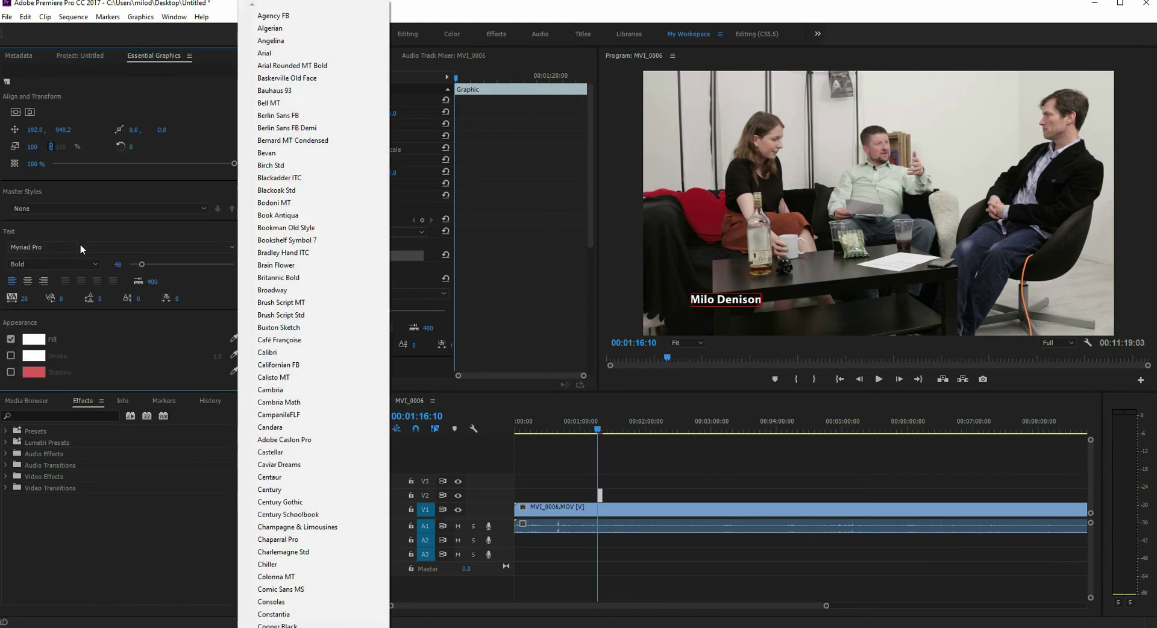
pyautogui.click(276, 266)
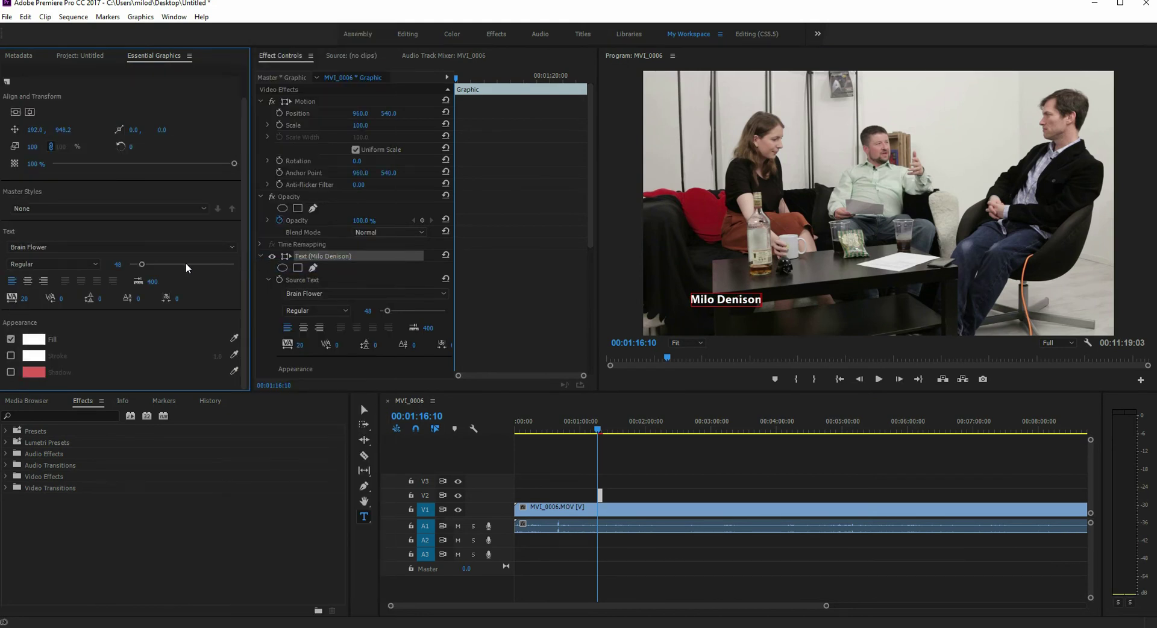
pyautogui.moveTo(151, 263); pyautogui.dragTo(166, 264)
pyautogui.click(745, 297)
pyautogui.hotkey('ctrl', 'a')
pyautogui.moveTo(143, 266); pyautogui.dragTo(166, 265)
pyautogui.moveTo(597, 431); pyautogui.dragTo(601, 432)
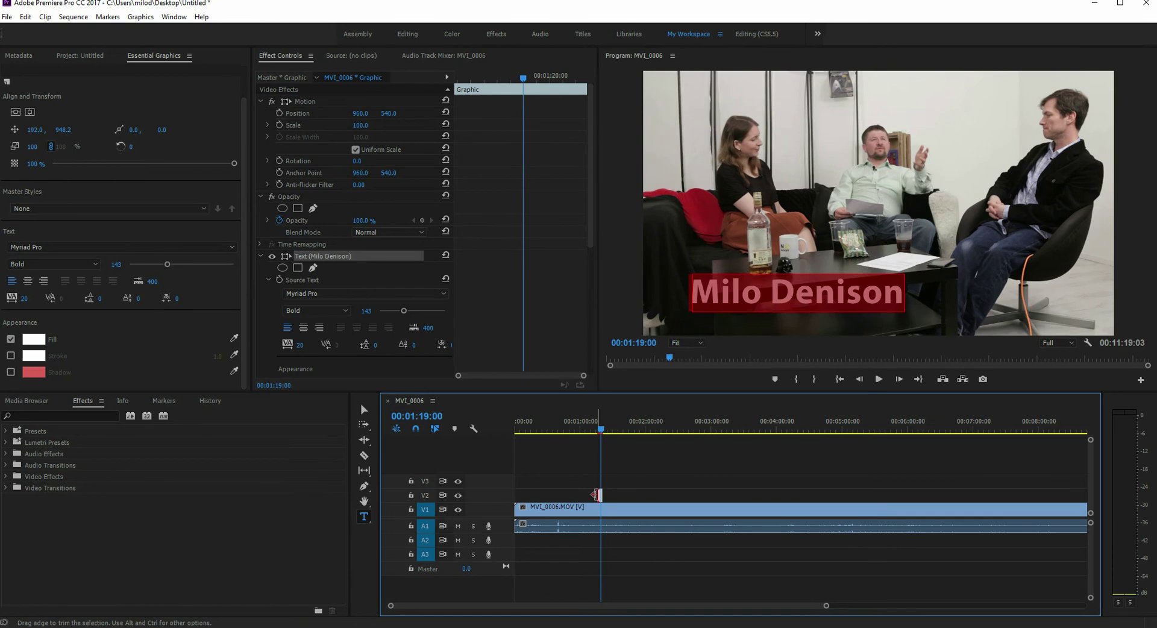
pyautogui.moveTo(599, 496); pyautogui.dragTo(584, 495)
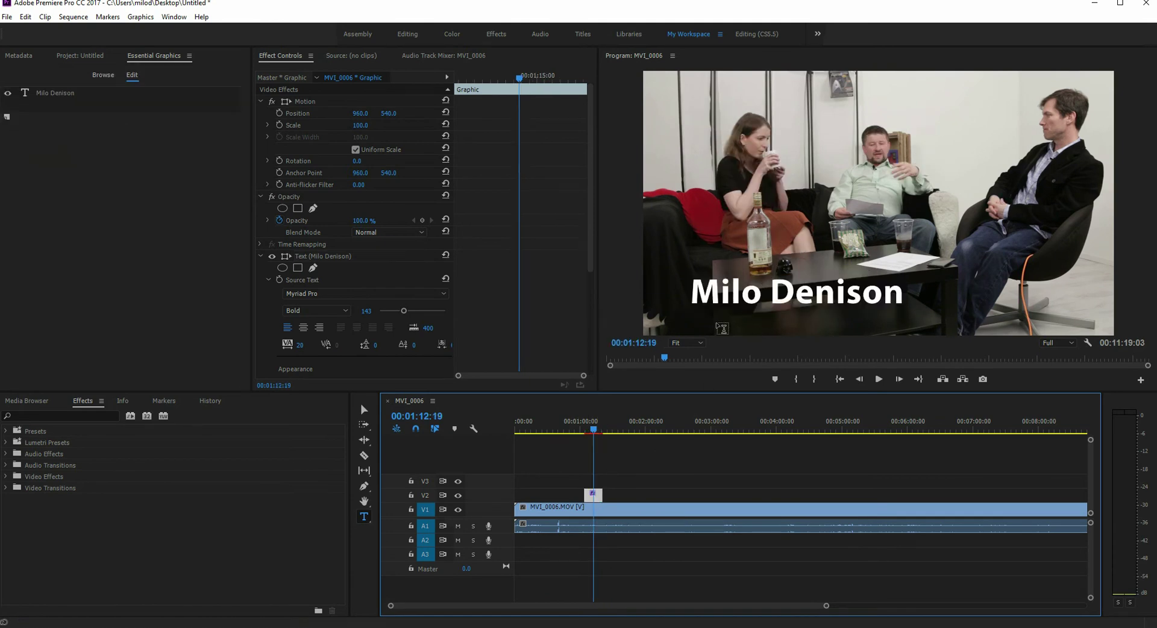
# Step: Add a 'Claire' text layer on the frame just after the name title begins
pyautogui.click(600, 429)
pyautogui.moveTo(600, 429); pyautogui.dragTo(608, 429)
pyautogui.click(611, 510)
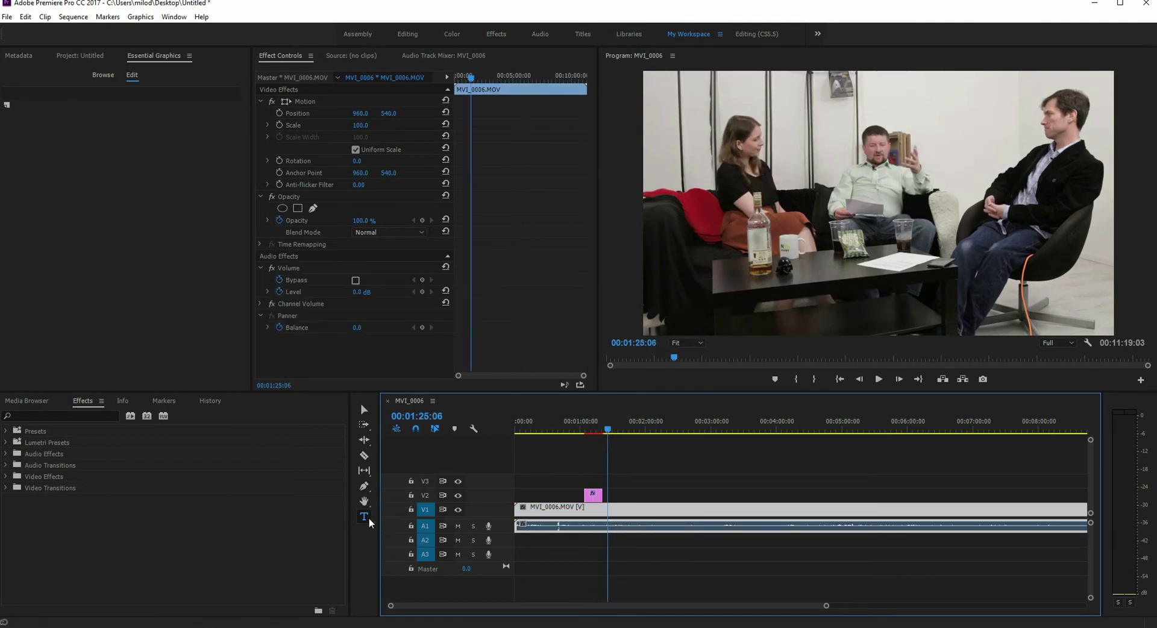
pyautogui.click(728, 284)
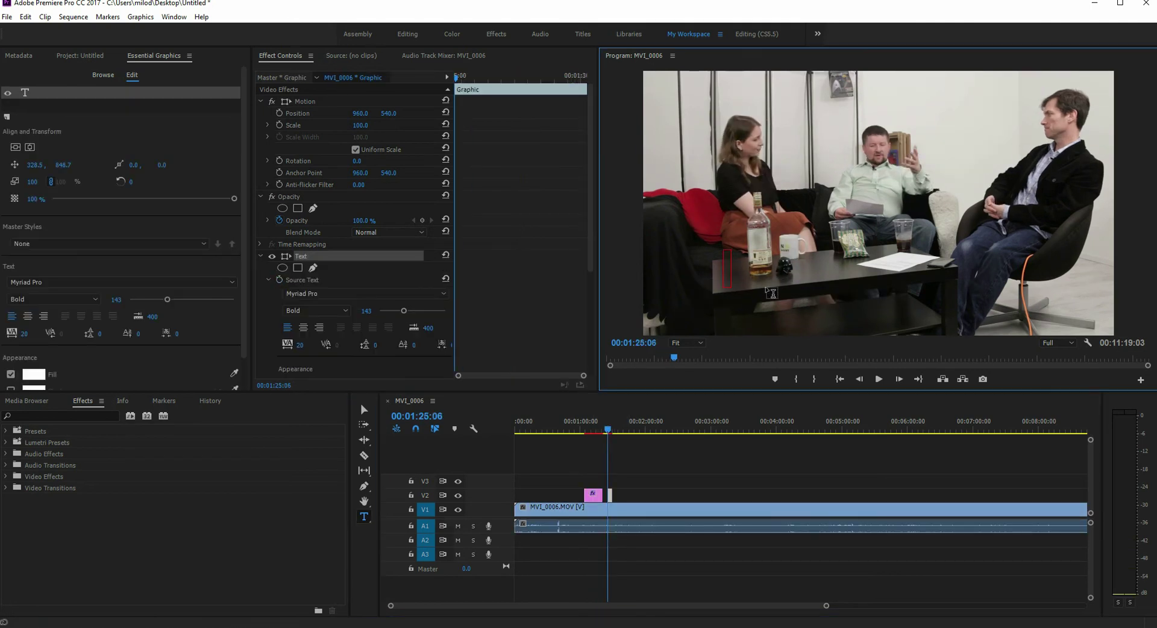
pyautogui.write('Claire')
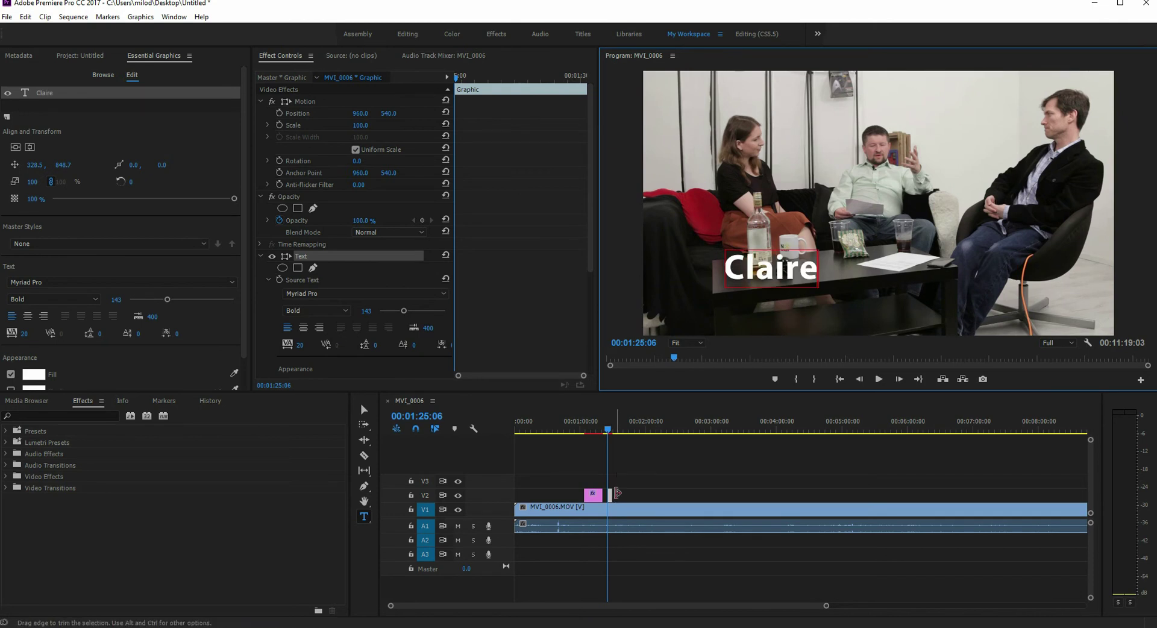
pyautogui.click(612, 497)
# Step: Stack the Claire clip on V3 over the name title and move it above the name
pyautogui.moveTo(612, 497)
pyautogui.mouseDown()
pyautogui.moveTo(620, 485)
pyautogui.moveTo(598, 484)
pyautogui.mouseUp()
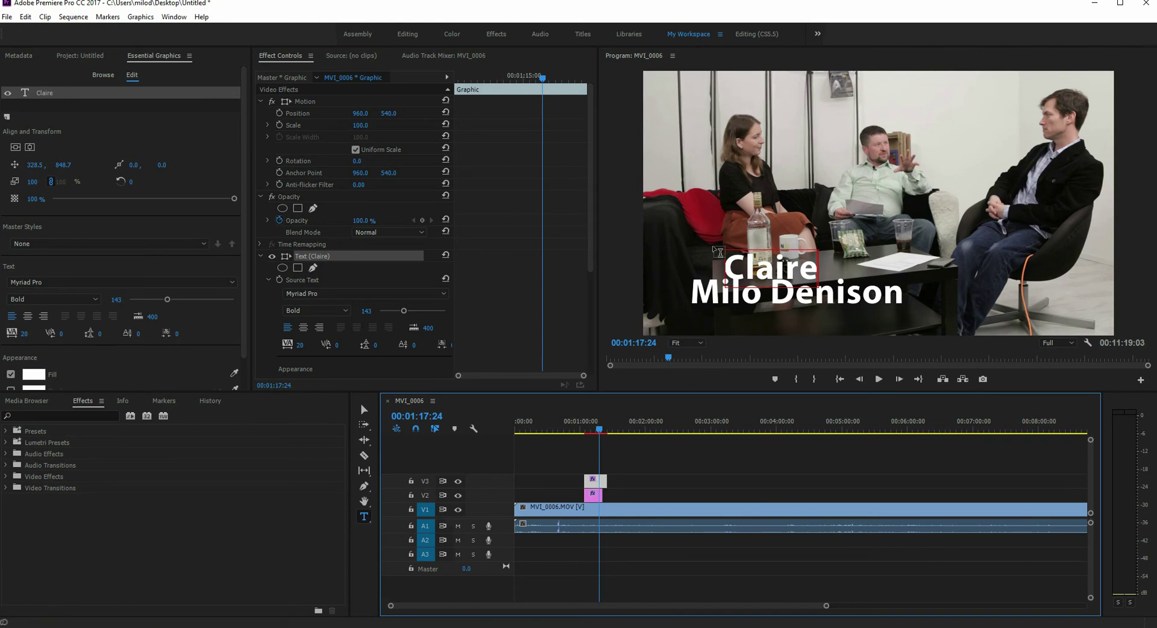
pyautogui.click(514, 163)
pyautogui.click(364, 410)
pyautogui.moveTo(780, 273); pyautogui.dragTo(752, 259)
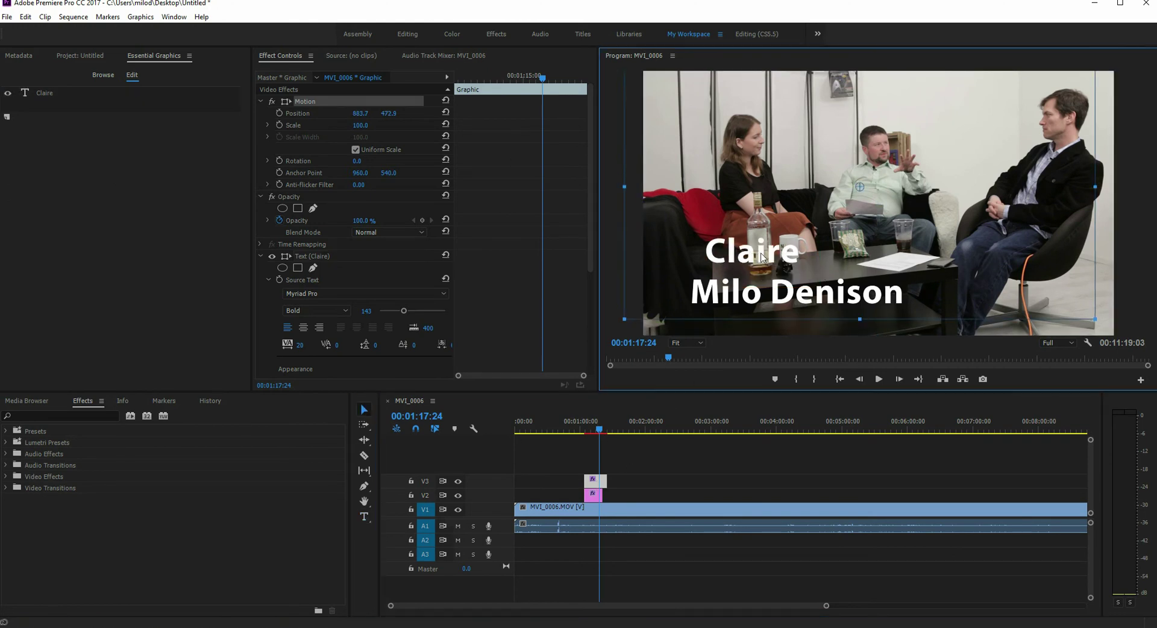
pyautogui.click(605, 443)
pyautogui.press('Up')
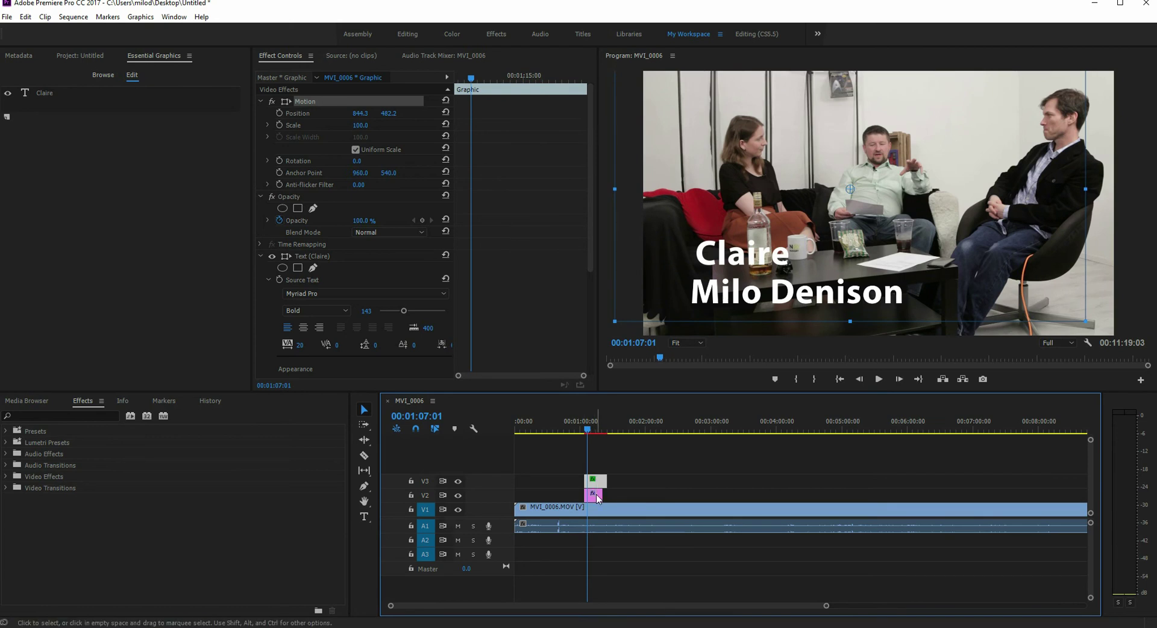
pyautogui.click(594, 480)
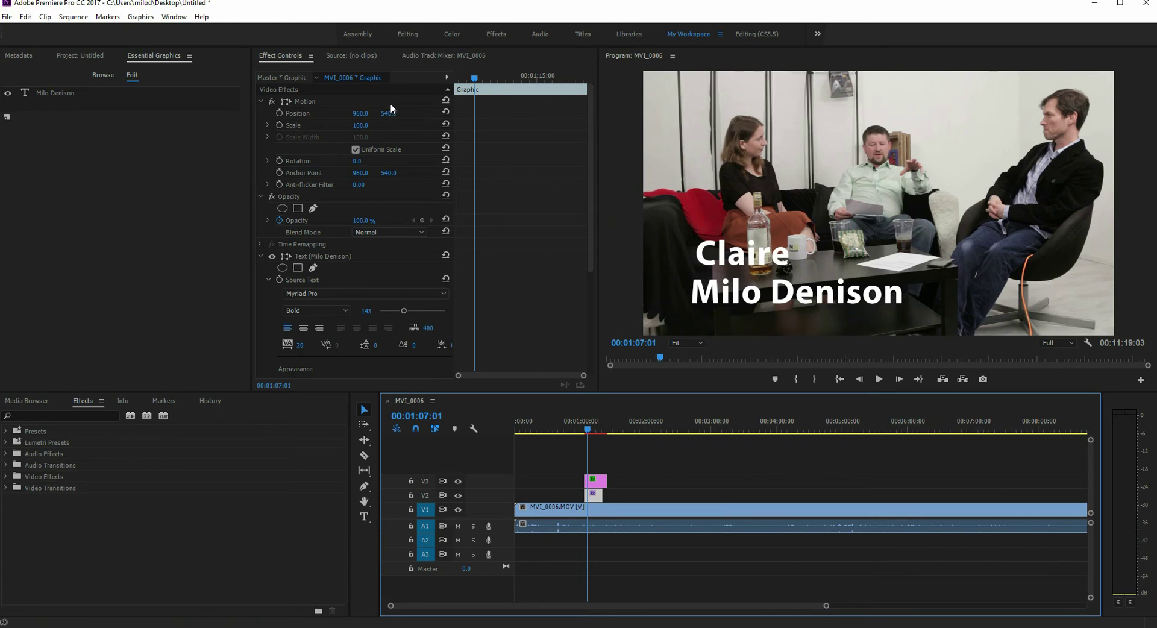
pyautogui.moveTo(474, 81); pyautogui.dragTo(467, 79)
pyautogui.moveTo(360, 115); pyautogui.dragTo(101, 114)
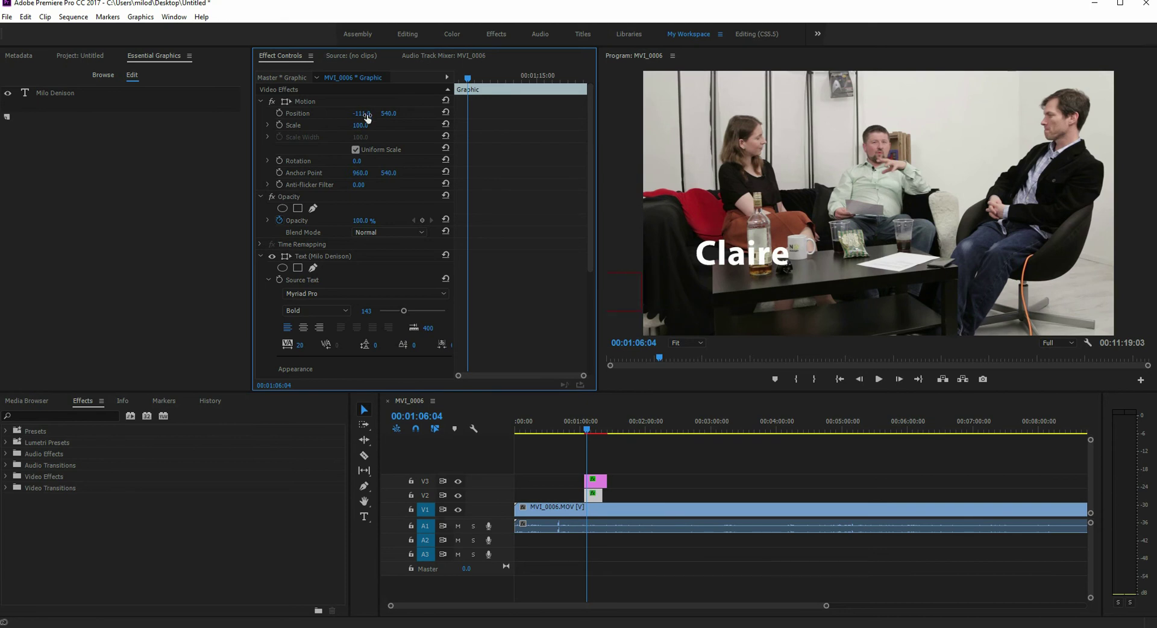
pyautogui.click(277, 113)
pyautogui.moveTo(469, 80); pyautogui.dragTo(480, 80)
pyautogui.moveTo(363, 113); pyautogui.dragTo(587, 113)
pyautogui.moveTo(483, 86); pyautogui.dragTo(466, 81)
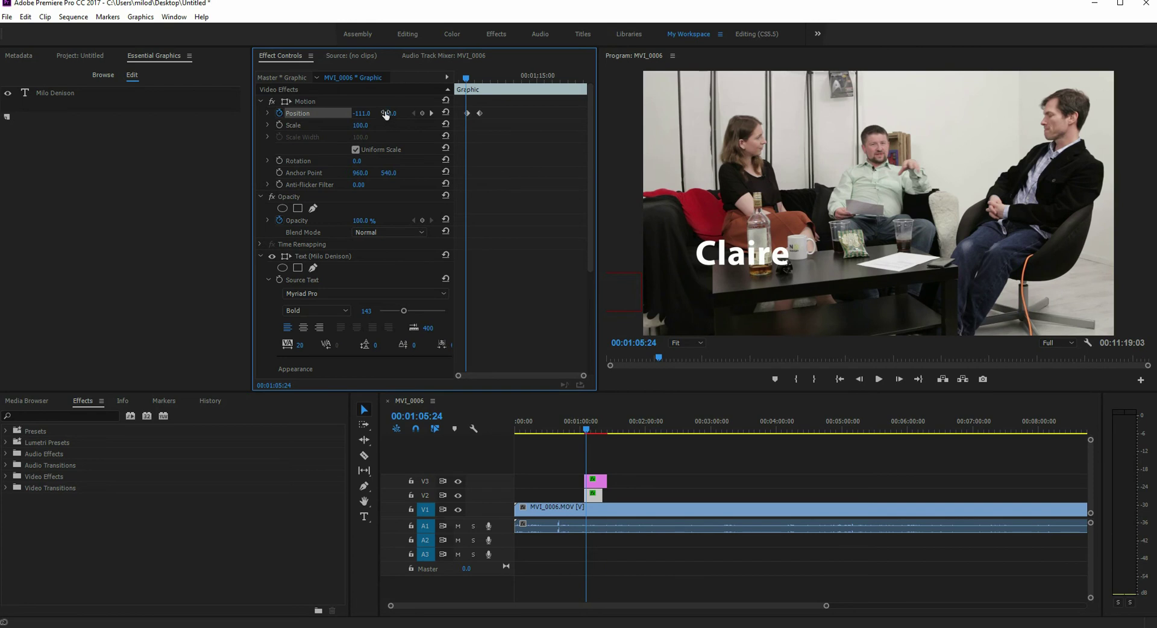
pyautogui.moveTo(385, 113); pyautogui.dragTo(389, 112)
# Step: Keyframe Claire's Position Y from -410.8 above the frame down to 482.2
pyautogui.click(593, 495)
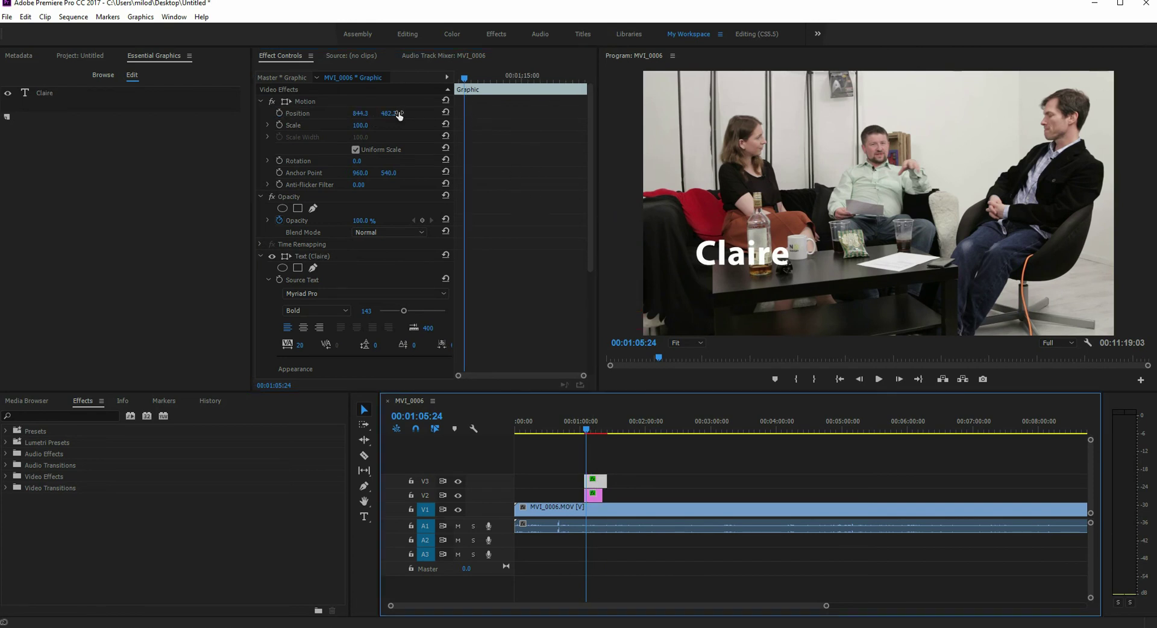
pyautogui.moveTo(399, 113); pyautogui.dragTo(446, 129)
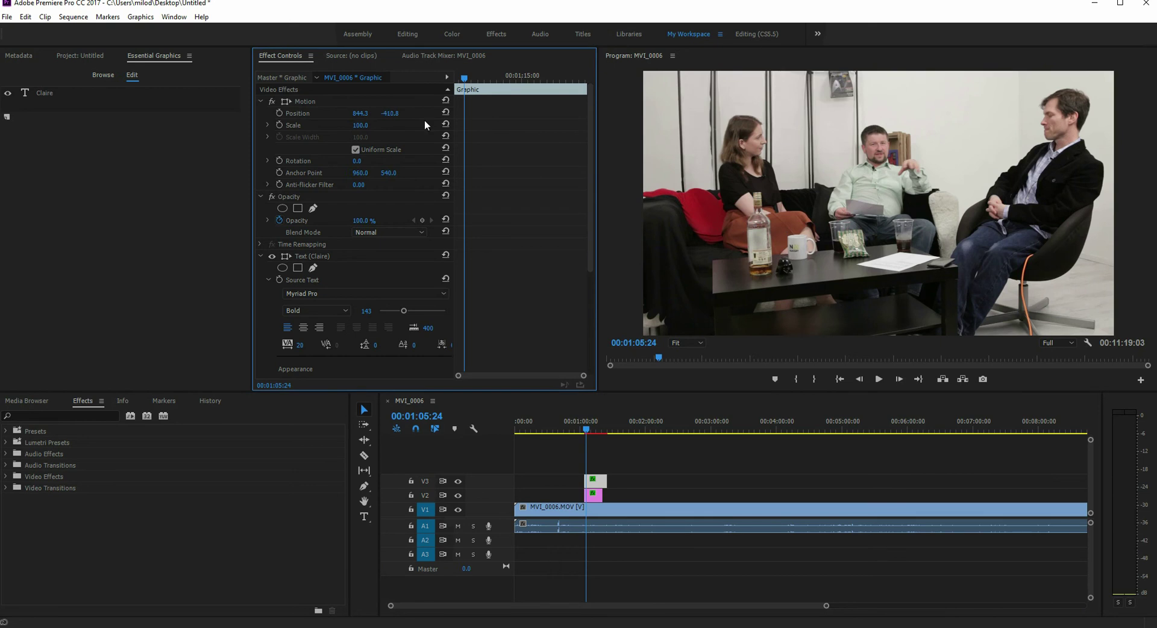
pyautogui.click(280, 112)
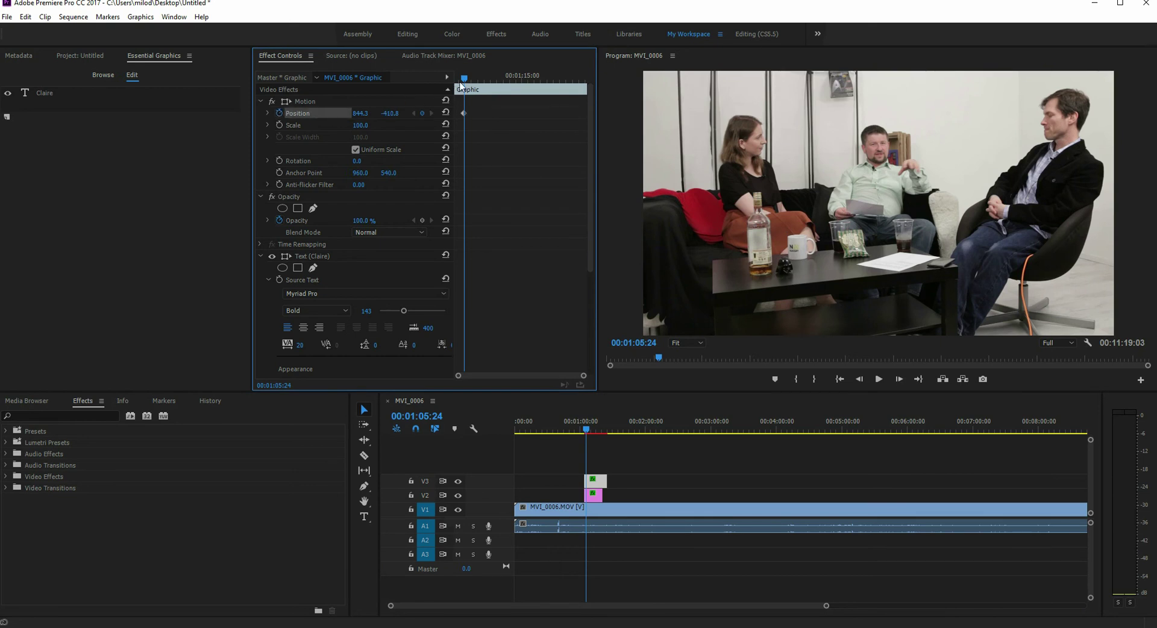
pyautogui.moveTo(461, 83); pyautogui.dragTo(479, 83)
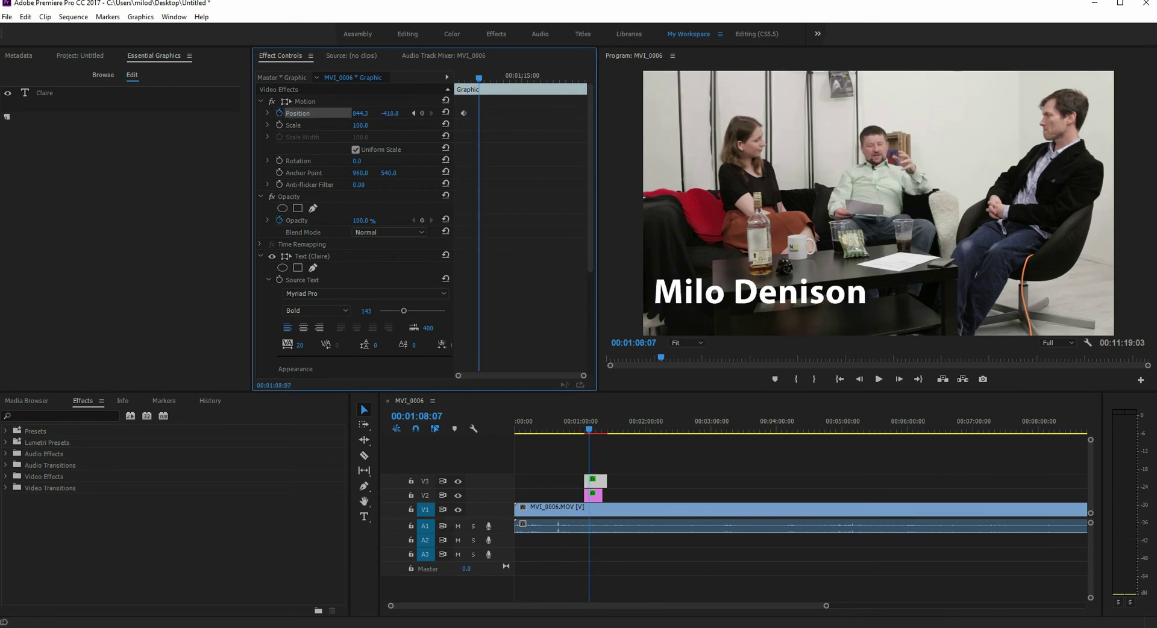
pyautogui.moveTo(389, 113); pyautogui.dragTo(458, 114)
# Step: Rewind to before the titles and play back the animation
pyautogui.moveTo(579, 430); pyautogui.dragTo(584, 431)
pyautogui.press('space')
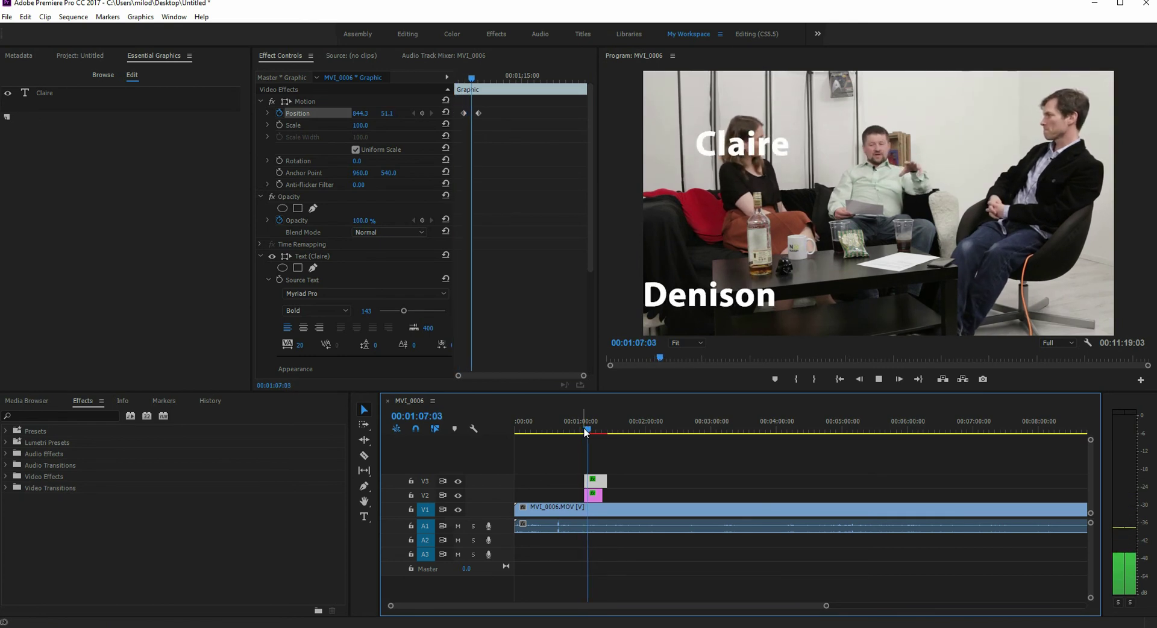
pyautogui.press('space')
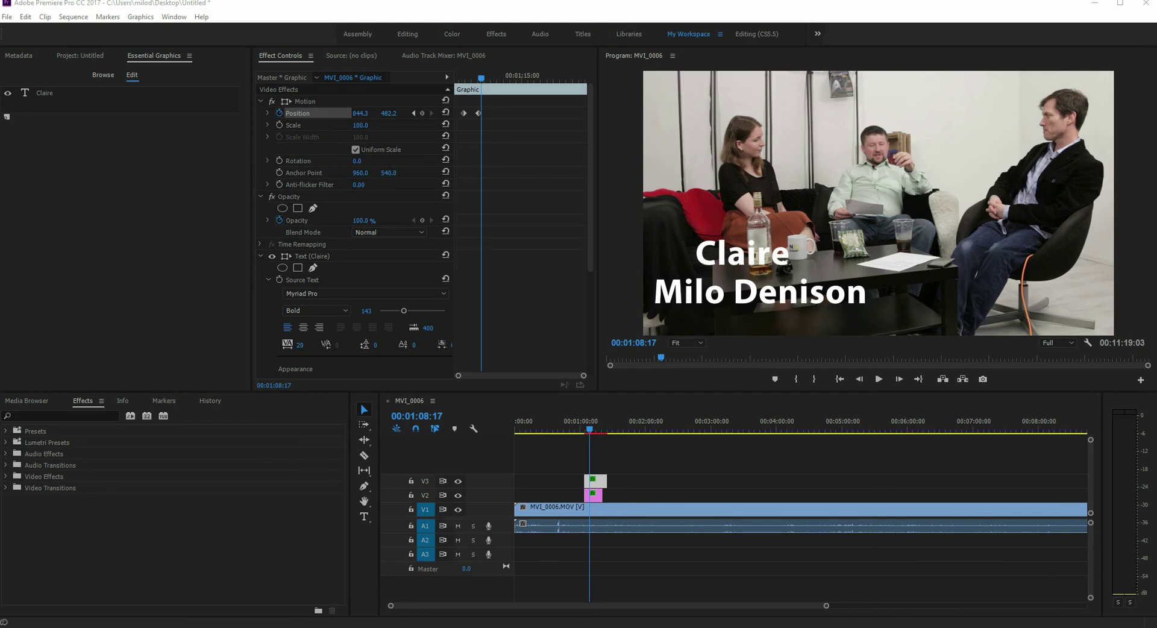
pyautogui.click(603, 479)
pyautogui.press('Delete')
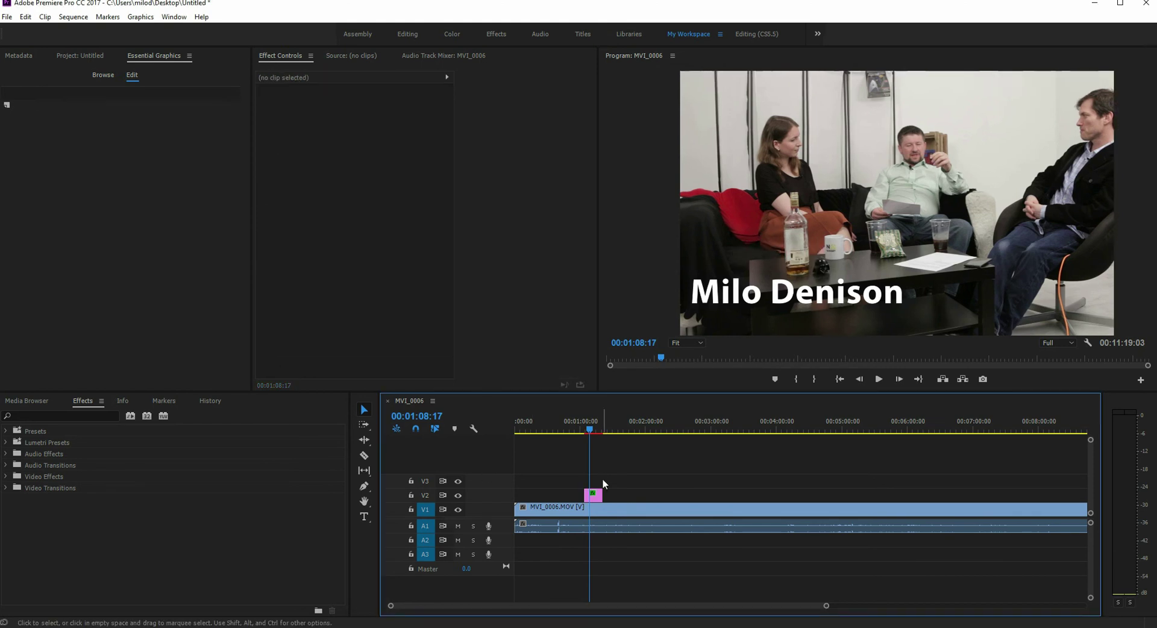
pyautogui.click(594, 495)
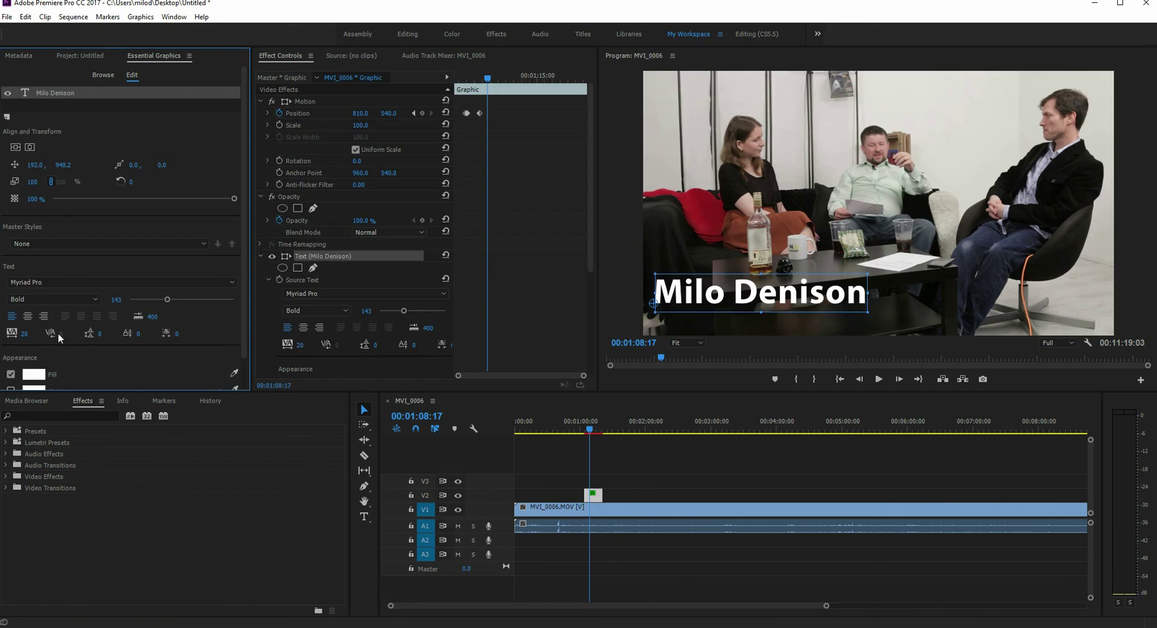
pyautogui.scroll(-1, 60, 343)
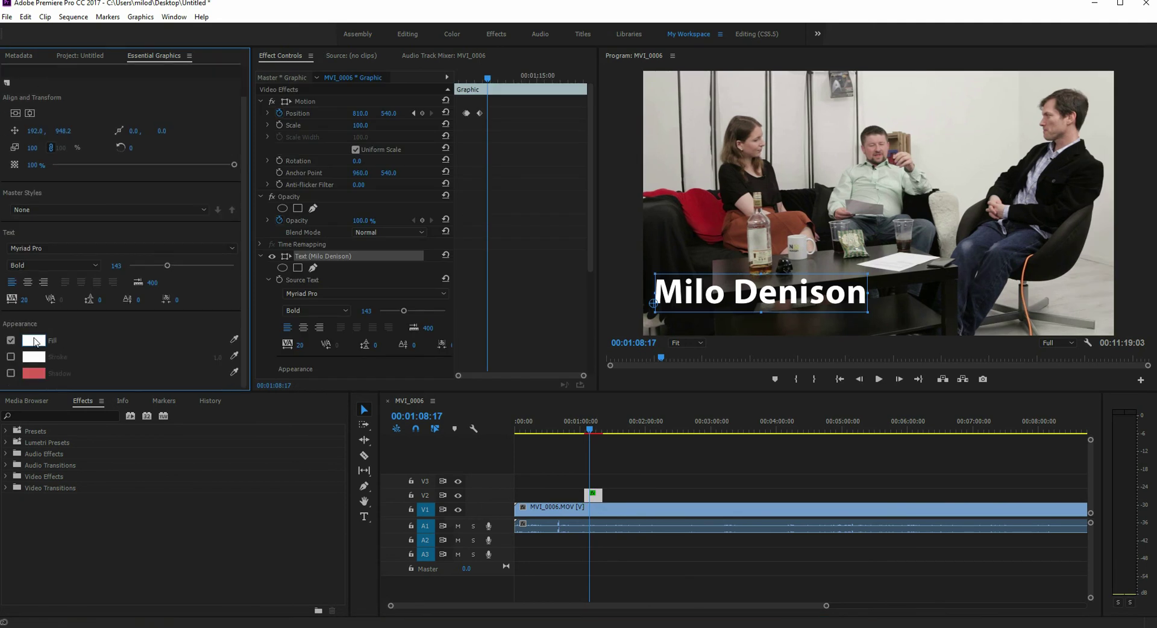
pyautogui.click(33, 341)
pyautogui.click(593, 360)
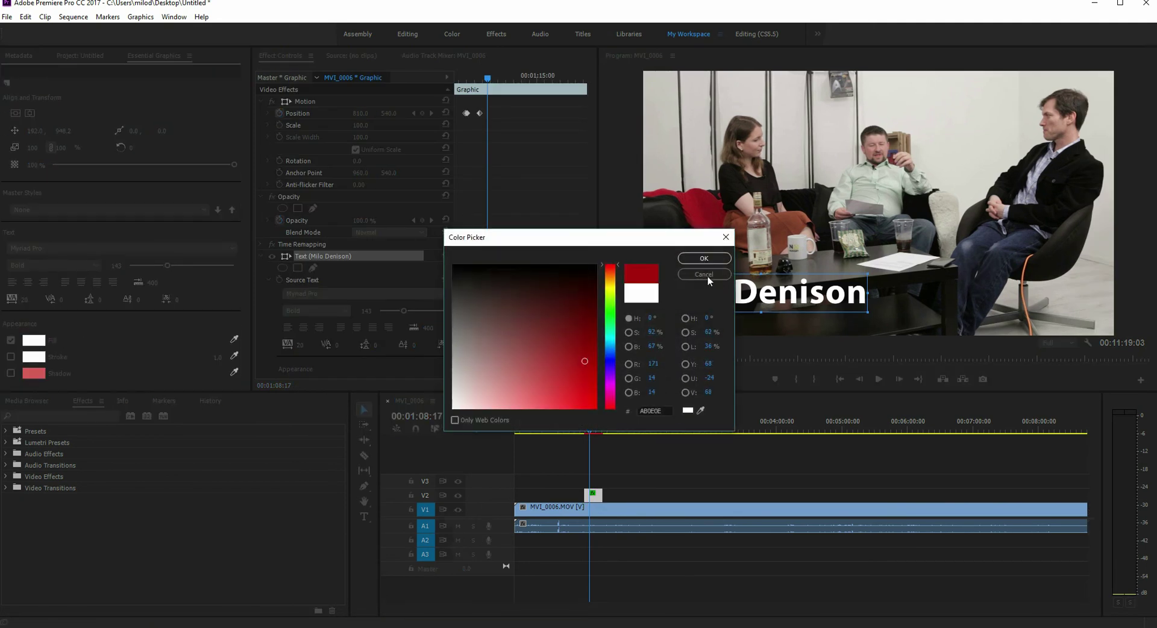
pyautogui.click(705, 258)
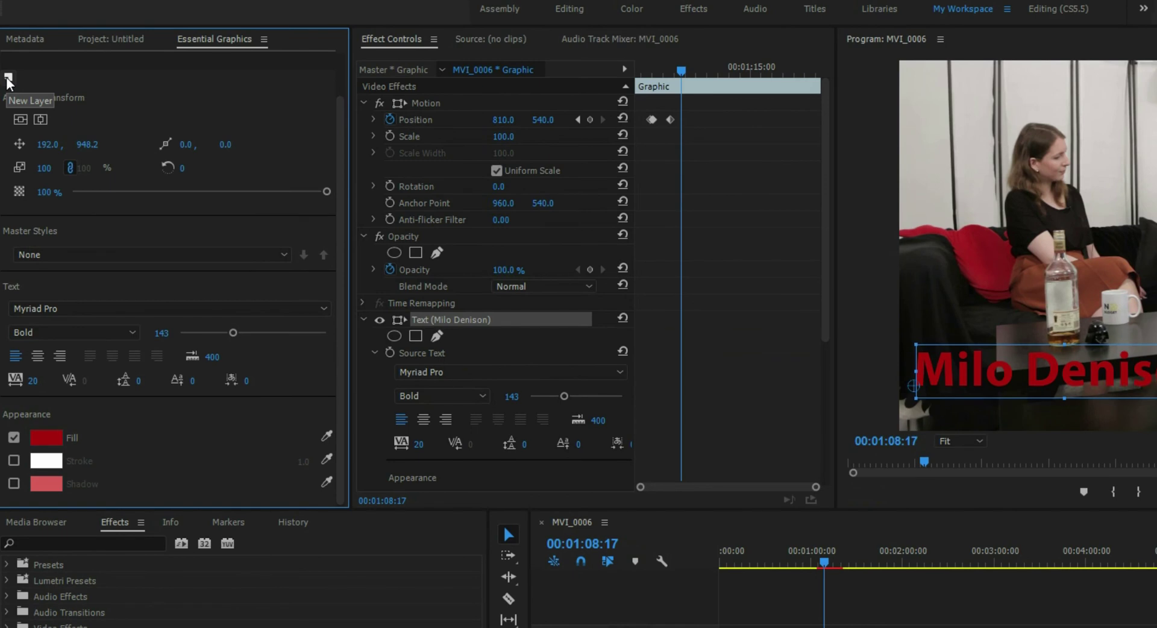
pyautogui.click(8, 78)
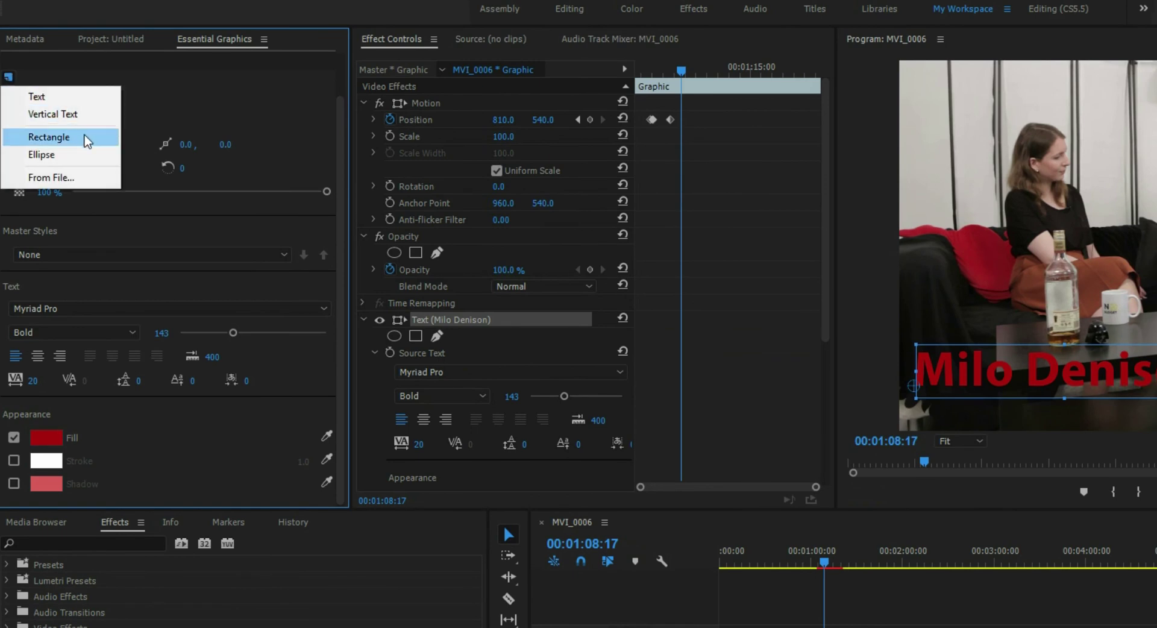
pyautogui.click(72, 147)
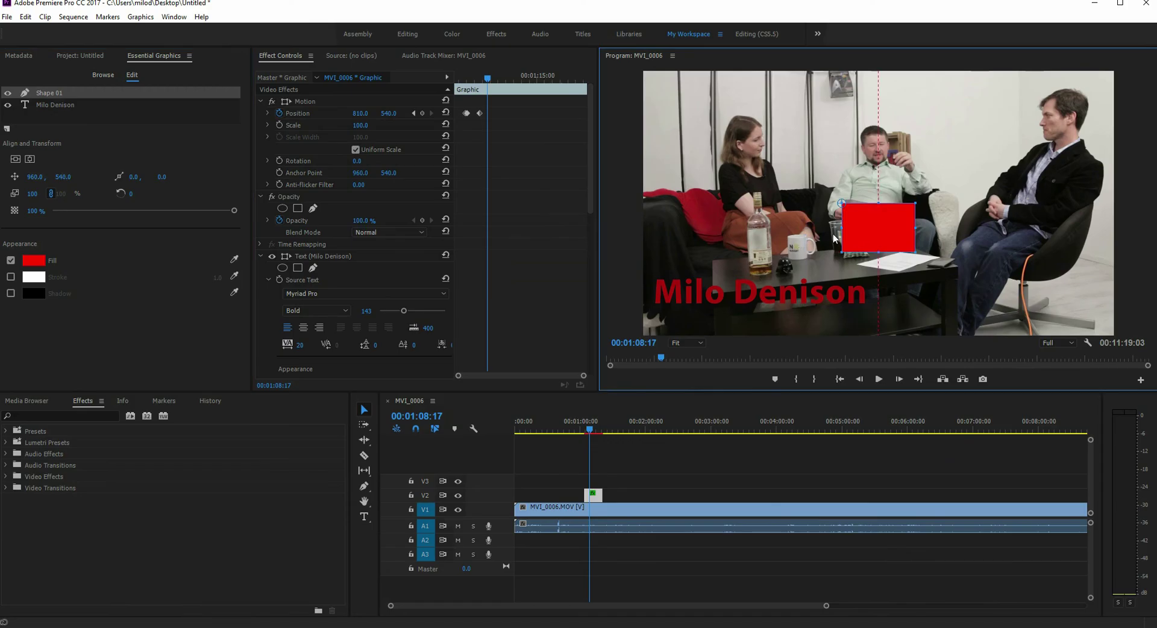
pyautogui.moveTo(860, 244); pyautogui.dragTo(669, 293)
pyautogui.moveTo(729, 318); pyautogui.dragTo(818, 295)
# Step: Fill the rectangle with yellow E1F31E and place Shape 01 below the text layer
pyautogui.click(37, 261)
pyautogui.click(611, 292)
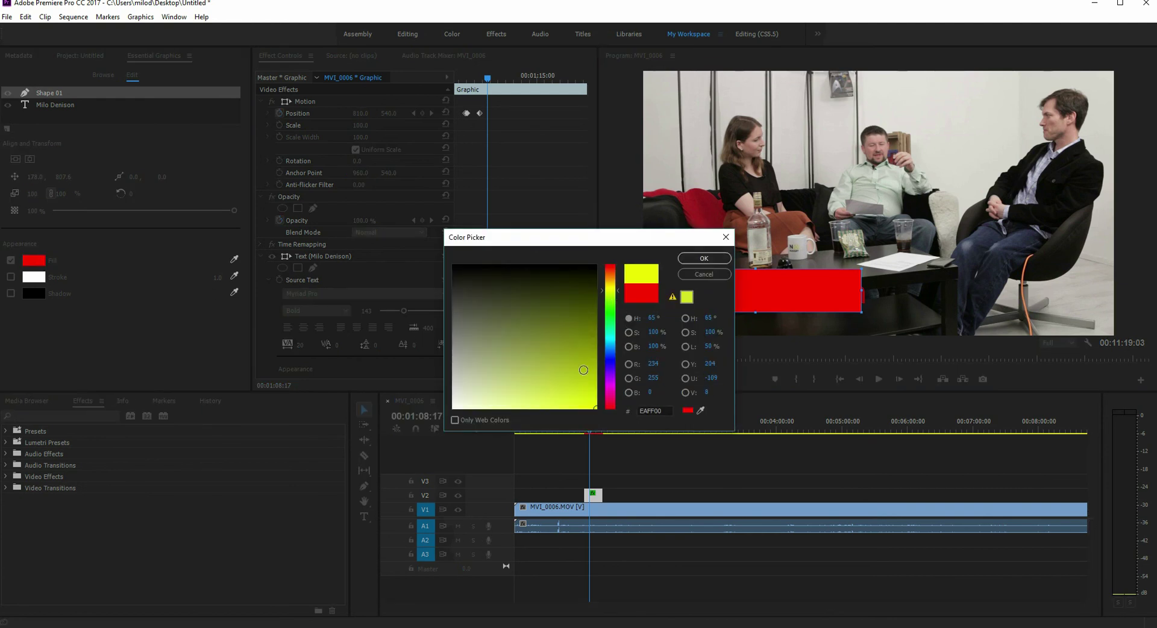
pyautogui.click(579, 402)
pyautogui.click(704, 259)
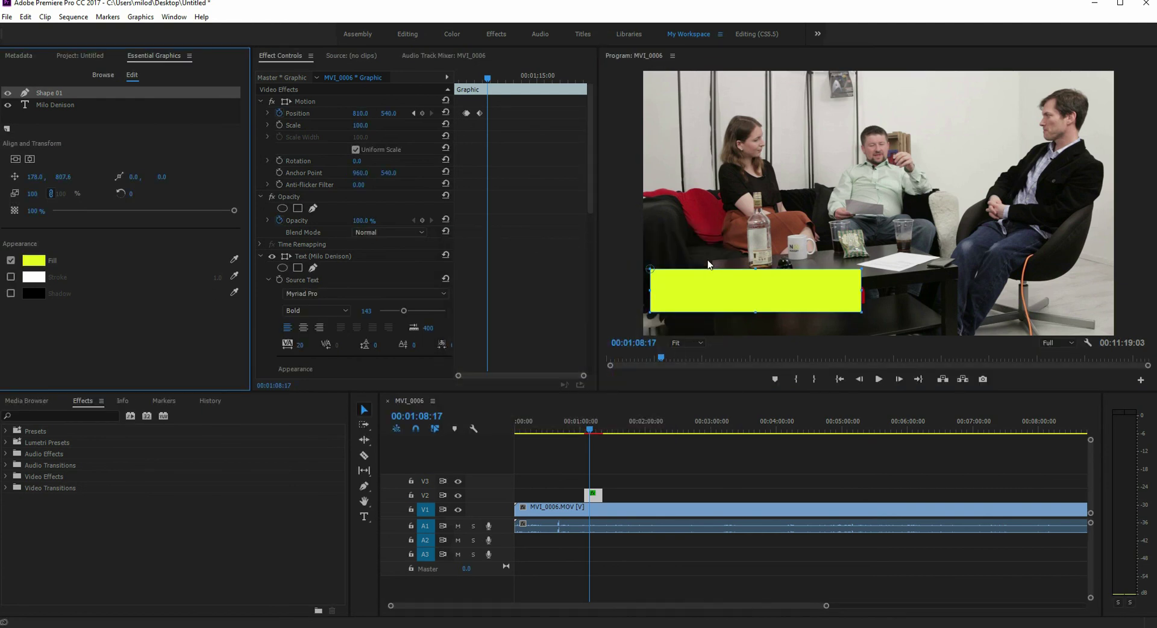
pyautogui.moveTo(55, 95); pyautogui.dragTo(66, 106)
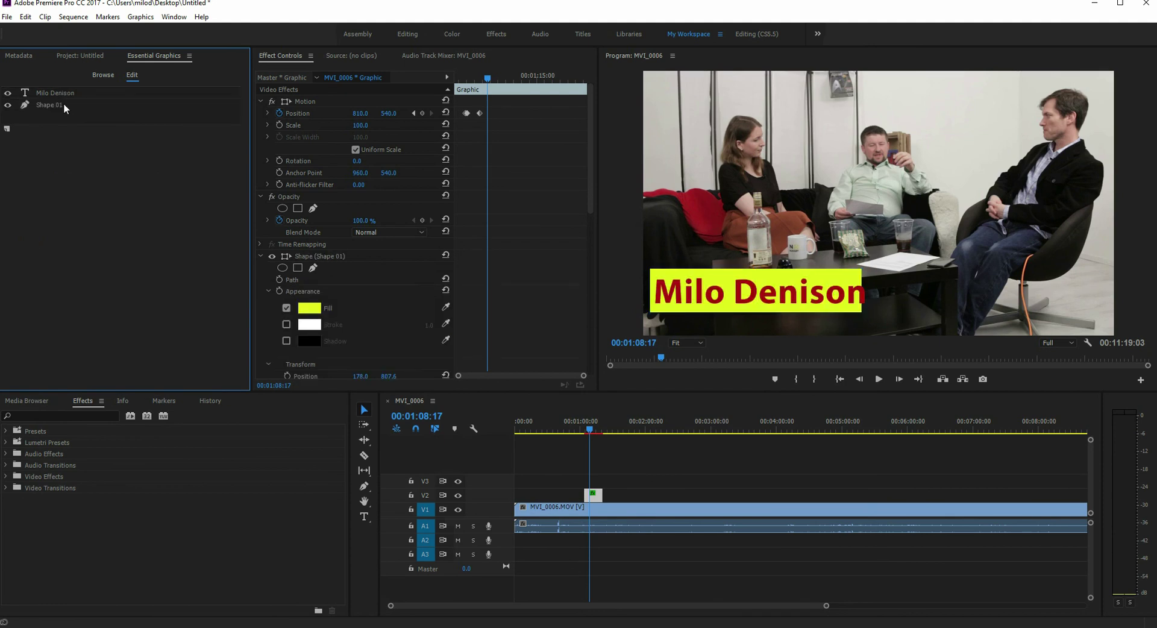
# Step: Nudge the Shape 01 yellow box slightly right and down under the name
pyautogui.click(64, 103)
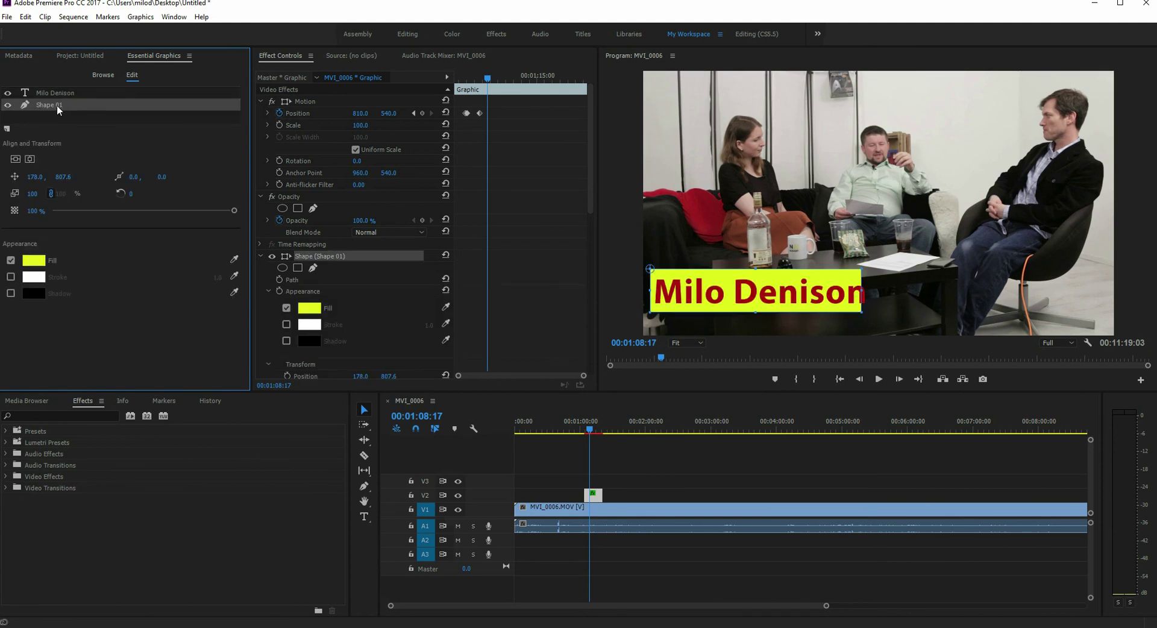
pyautogui.moveTo(58, 109); pyautogui.dragTo(58, 98)
pyautogui.moveTo(863, 294)
pyautogui.mouseDown()
pyautogui.moveTo(830, 277)
pyautogui.moveTo(851, 284)
pyautogui.mouseUp()
# Step: Play back the title from around the one-minute mark to check it
pyautogui.press('Home')
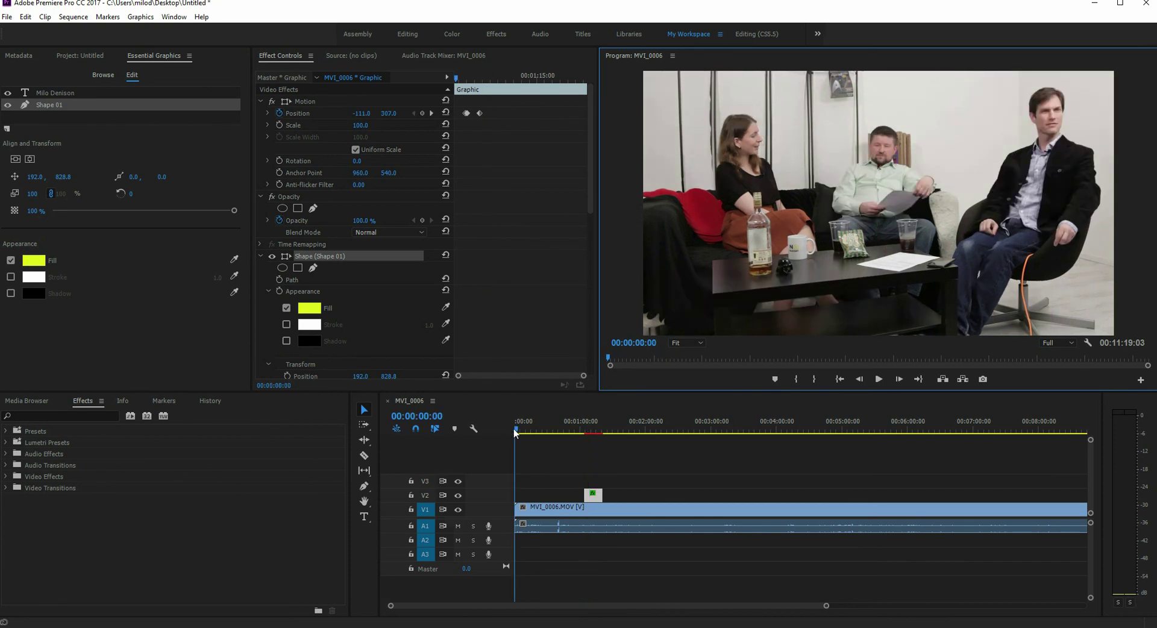
pyautogui.moveTo(524, 425); pyautogui.dragTo(580, 429)
pyautogui.press('space')
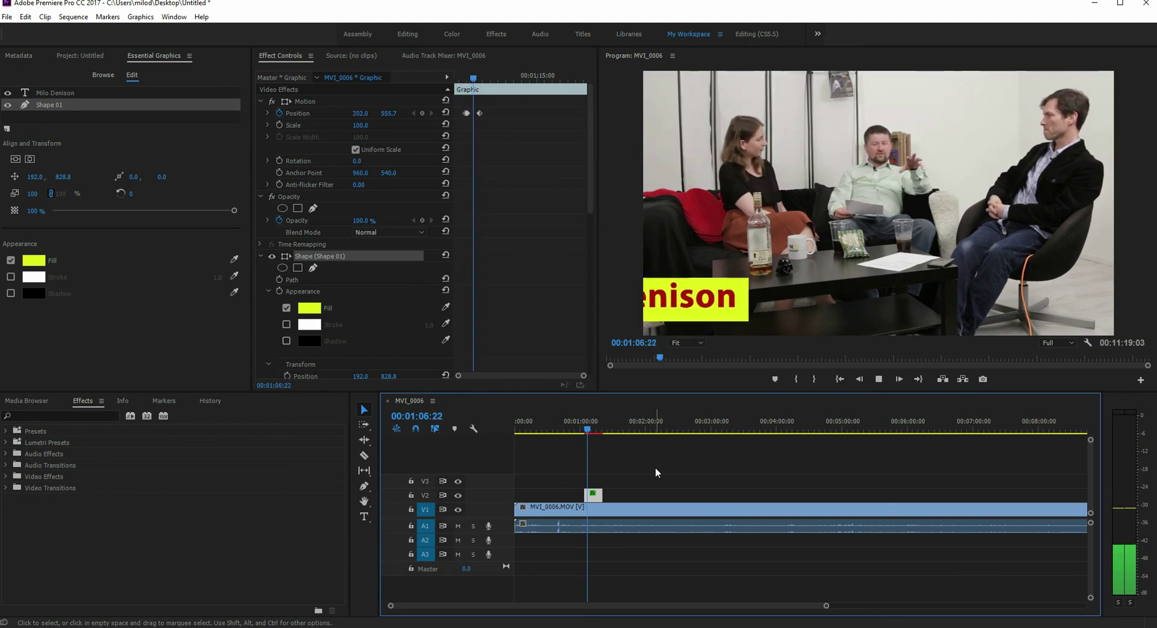
pyautogui.press('space')
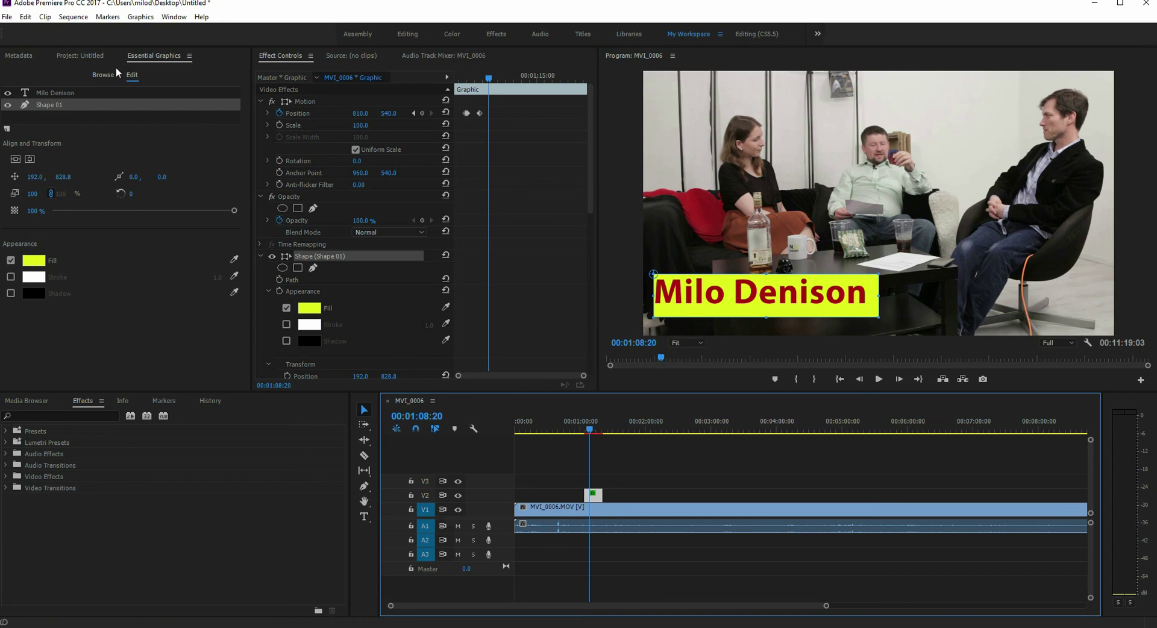
# Step: Export the title clip as a Motion Graphics Template named 'test' to Essential Graphics
pyautogui.rightClick(596, 496)
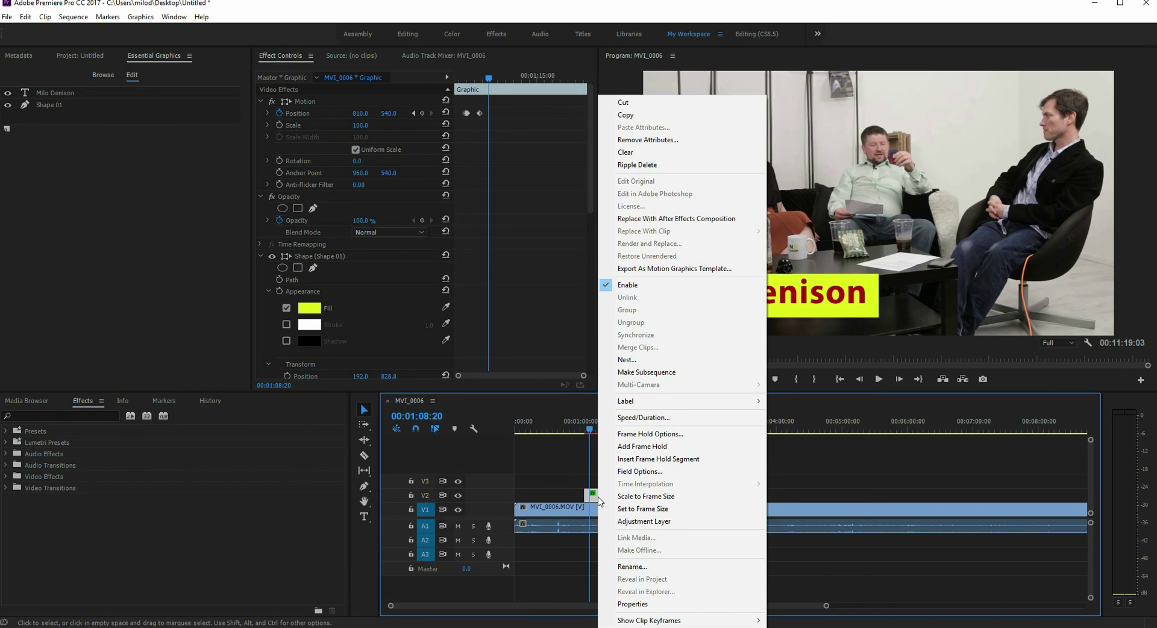
pyautogui.click(702, 272)
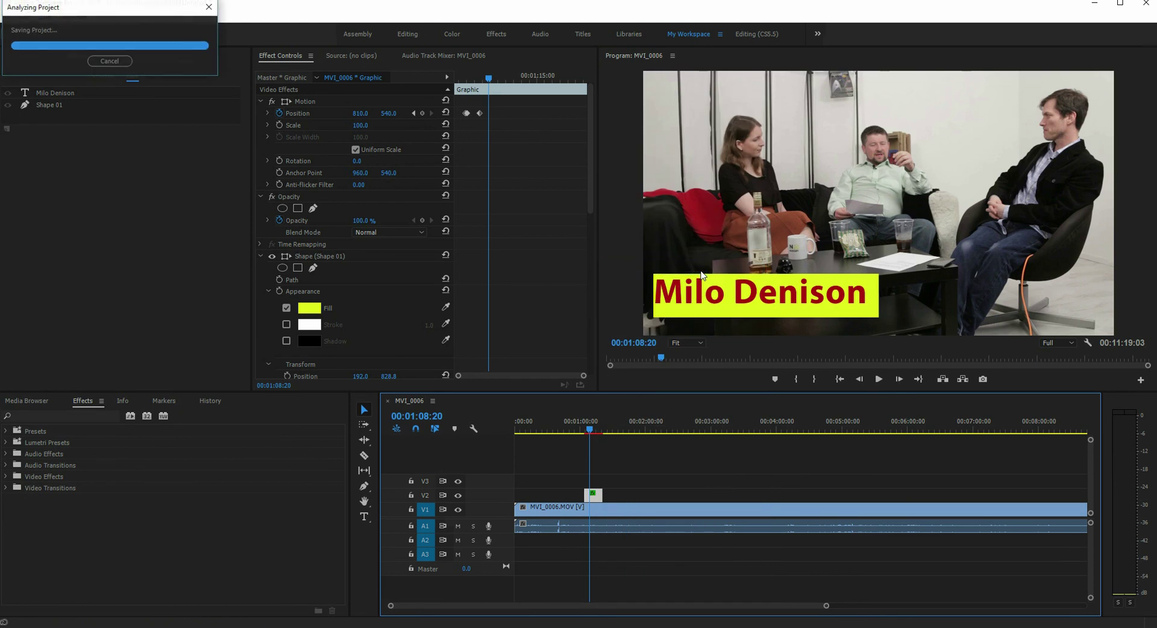
pyautogui.write('test')
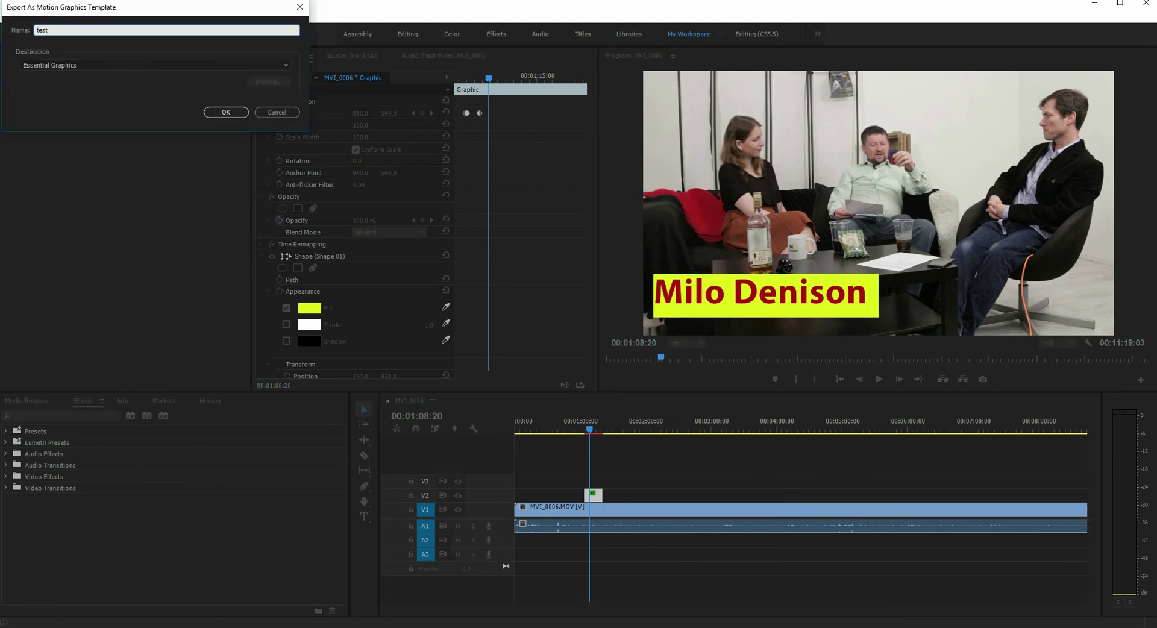
pyautogui.click(34, 67)
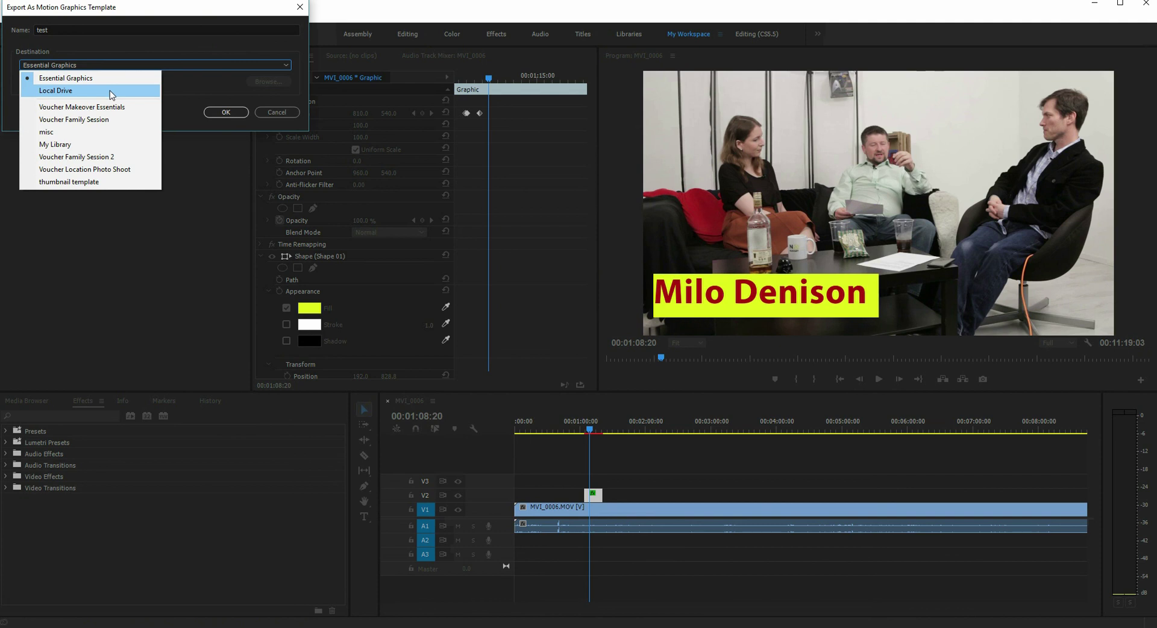
pyautogui.click(171, 118)
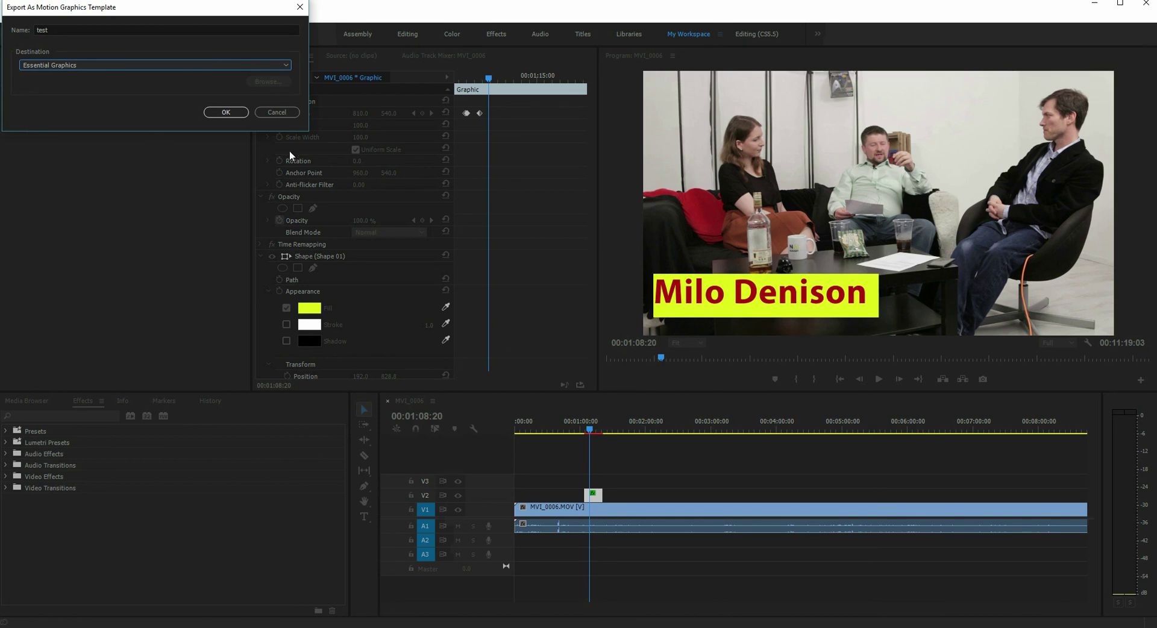
pyautogui.click(225, 112)
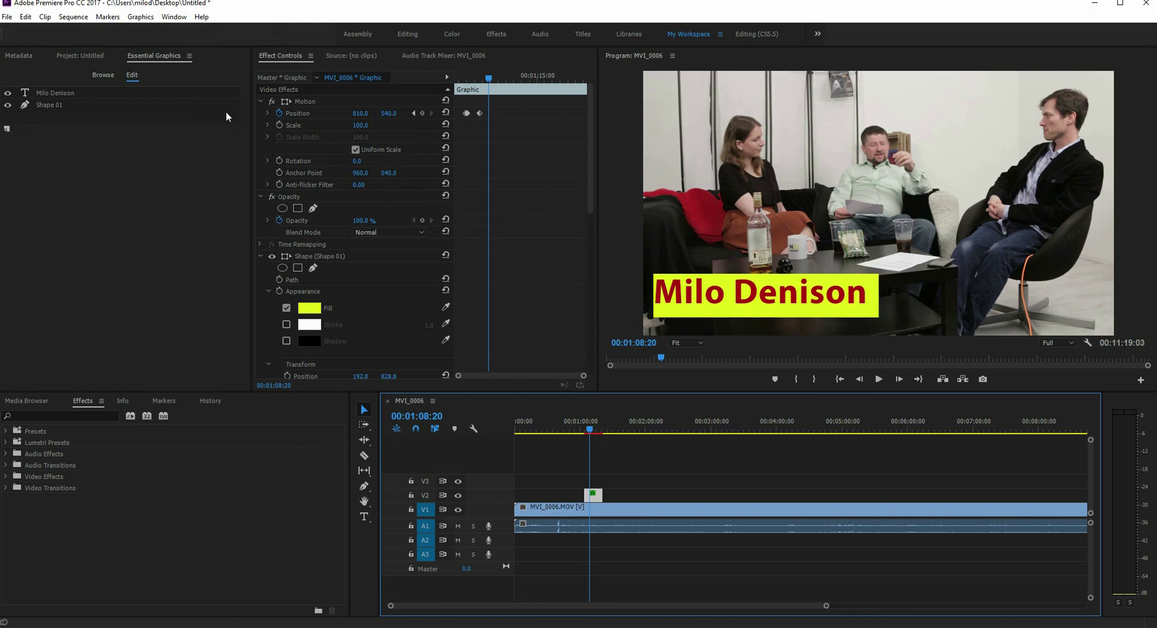
# Step: Delete the custom title and drop the No Budget Names template onto V2 at the playhead
pyautogui.click(101, 74)
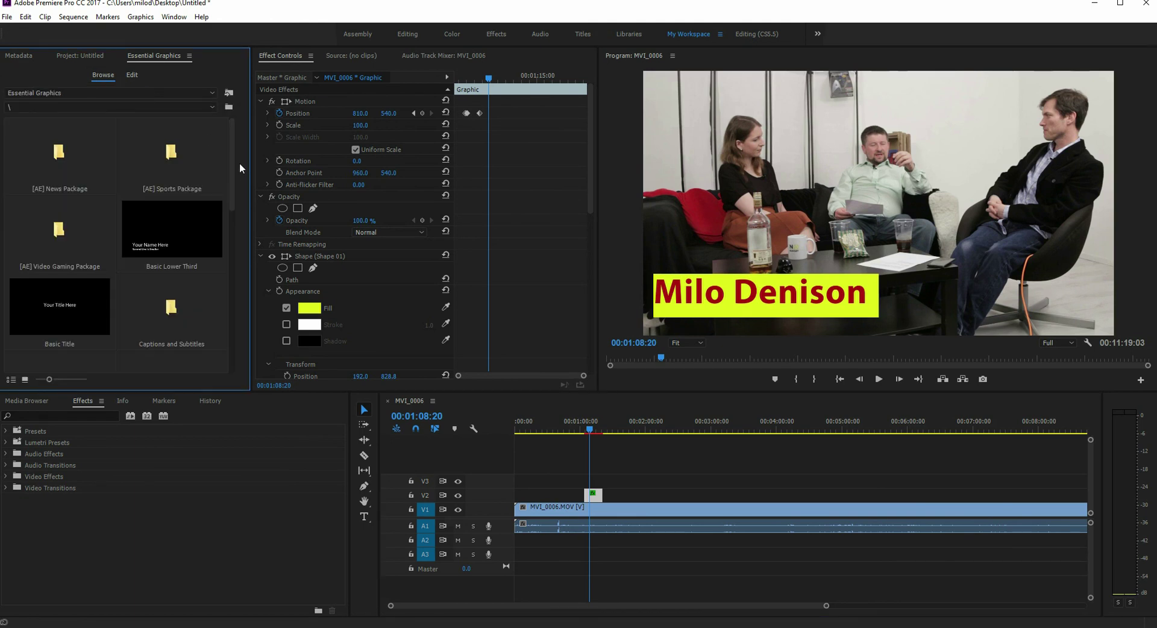
pyautogui.moveTo(233, 160); pyautogui.dragTo(244, 325)
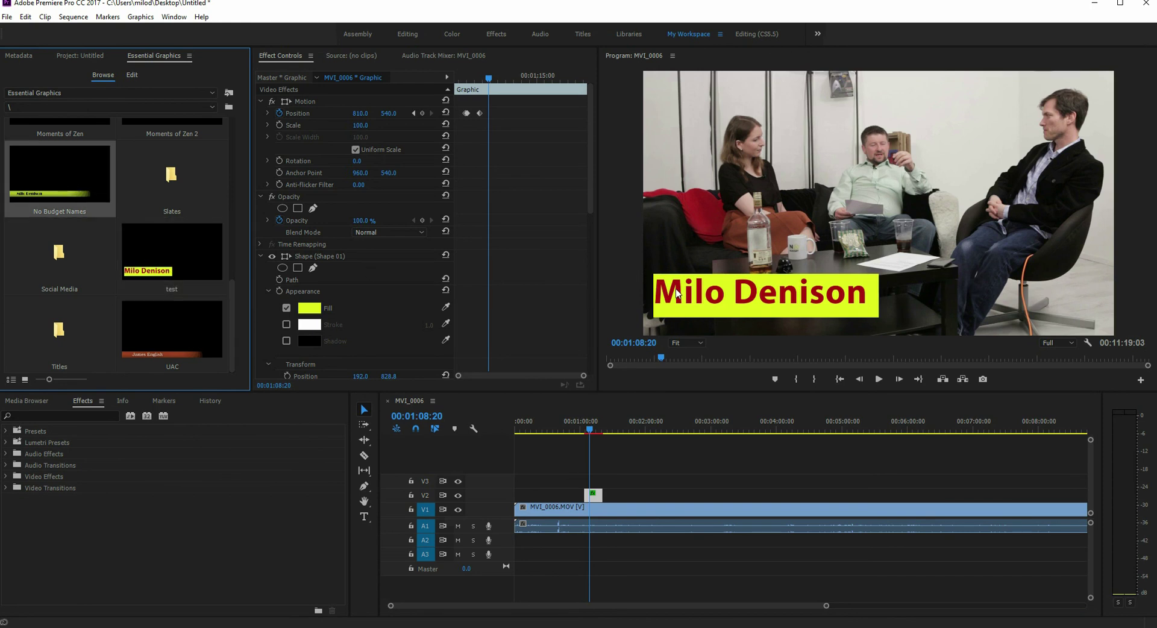
pyautogui.click(593, 496)
pyautogui.press('Delete')
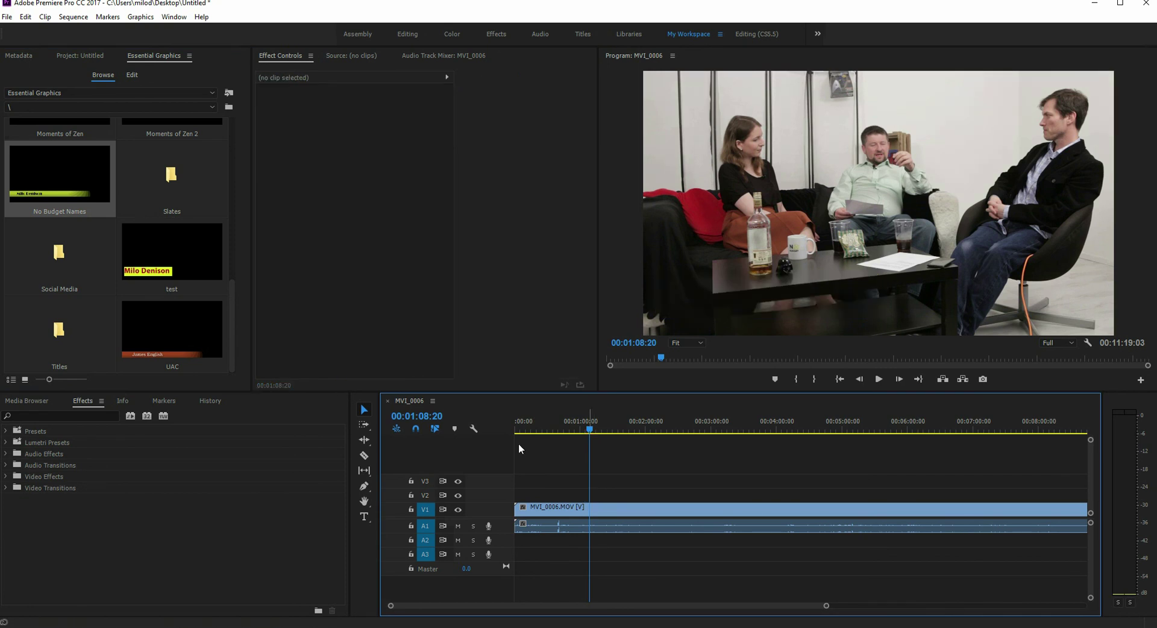
pyautogui.moveTo(63, 181); pyautogui.dragTo(592, 495)
# Step: Preview the new lower third, then open the [AE] Sports Package templates
pyautogui.click(878, 379)
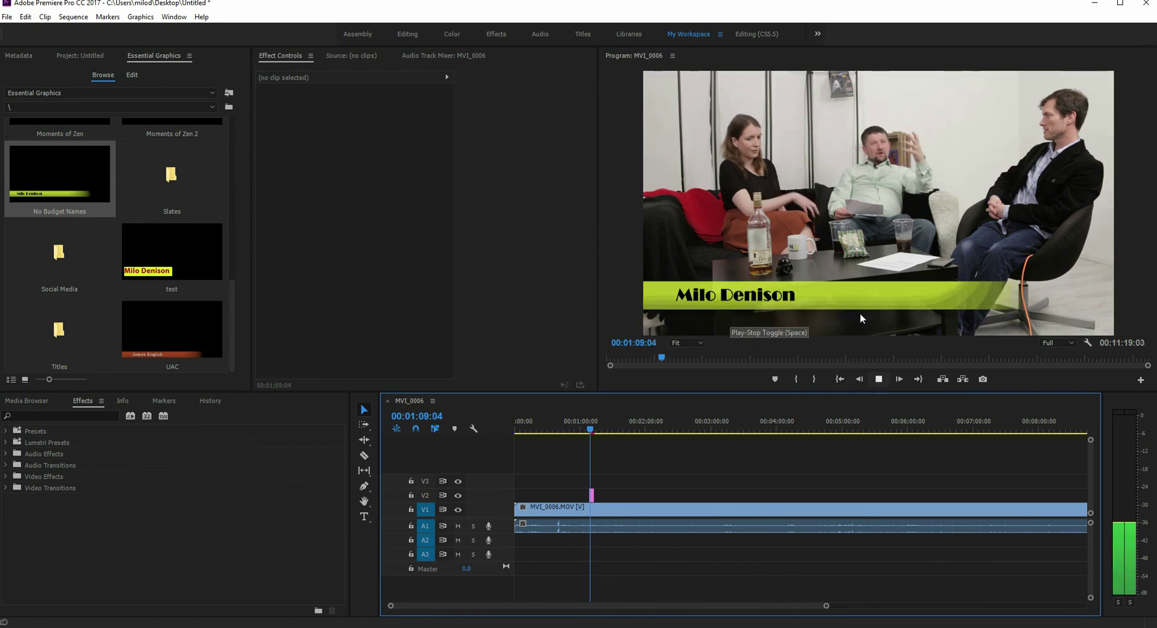
pyautogui.press('space')
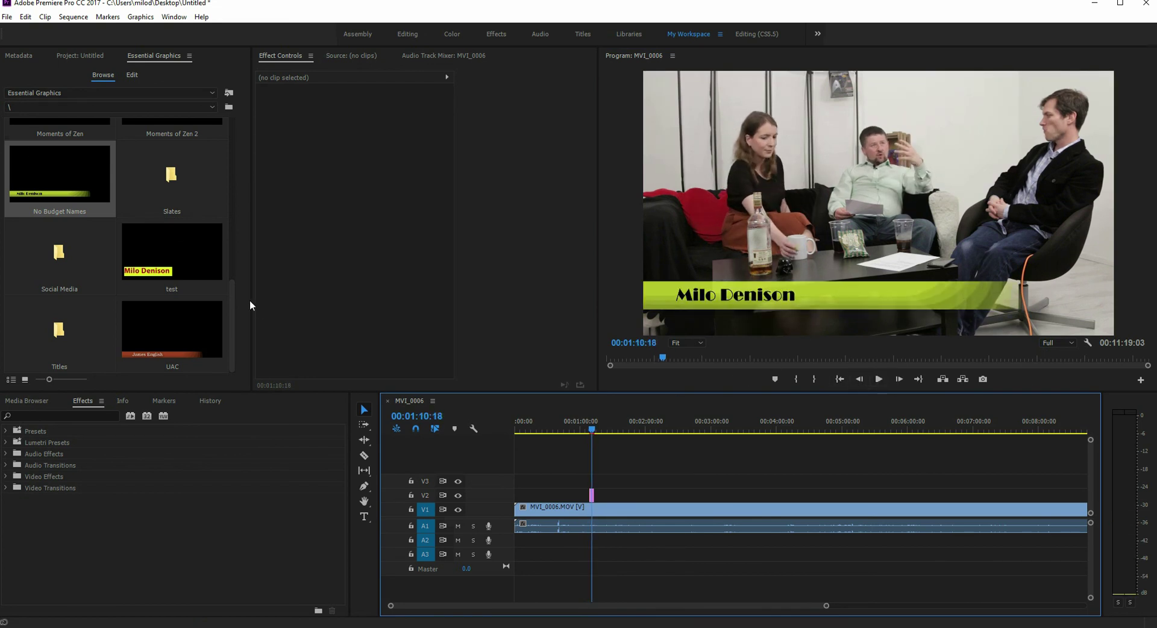
pyautogui.doubleClick(170, 158)
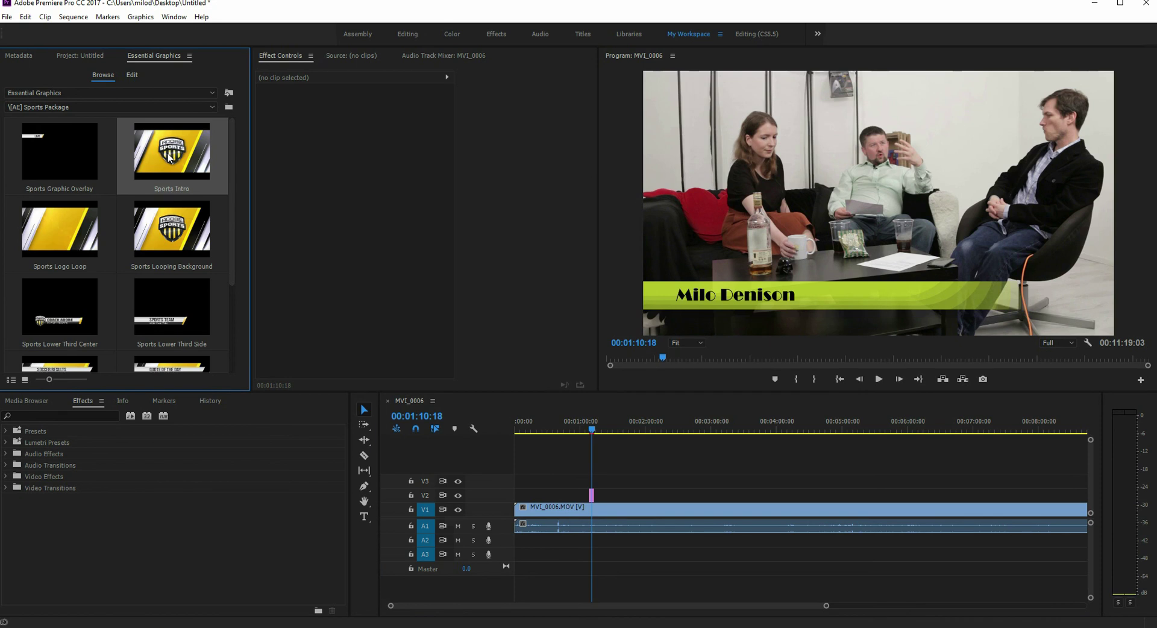